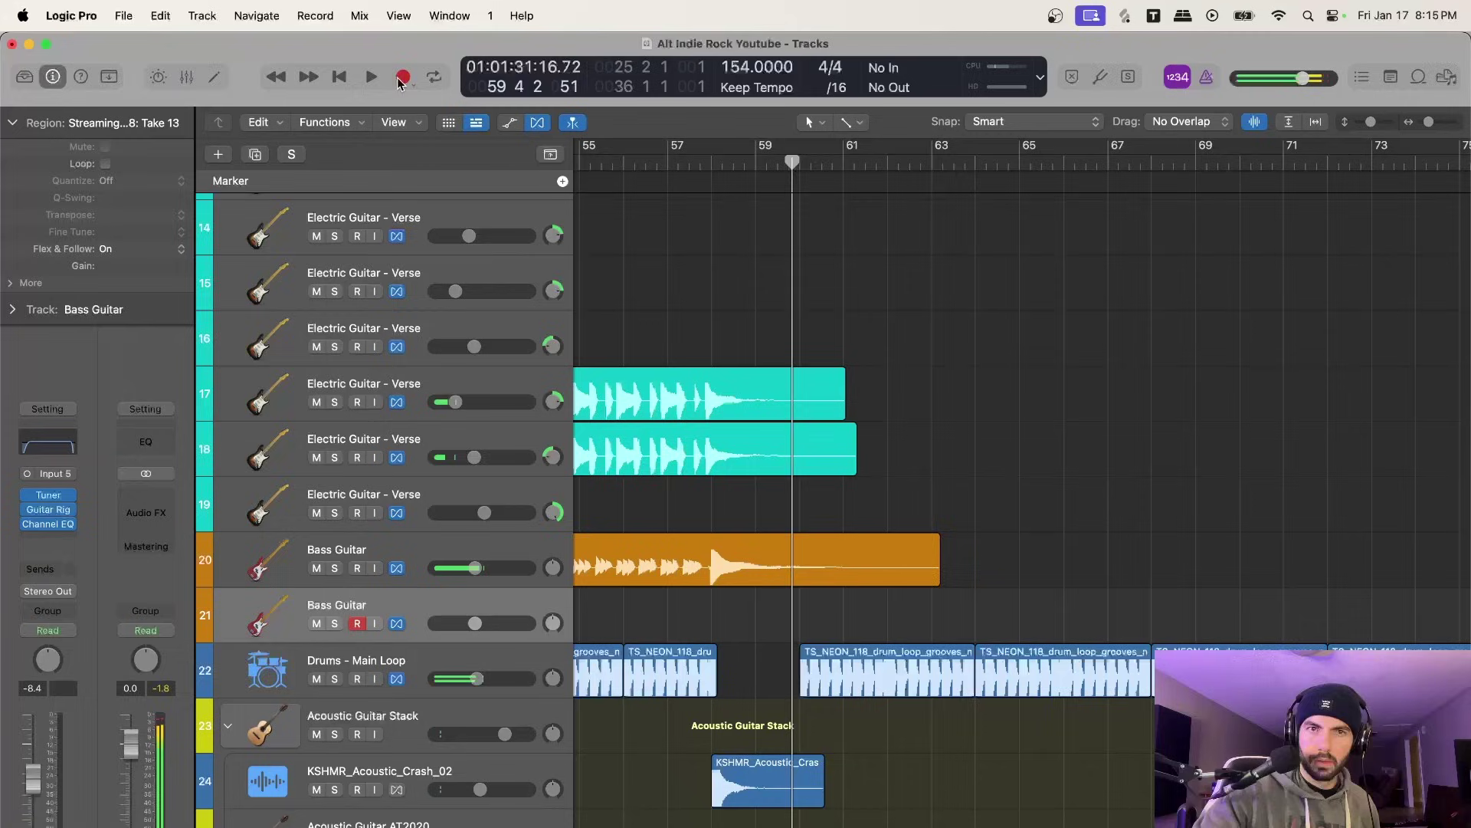
Start recording a take on the record-enabled second Bass Guitar track just before bar 60
left_click(402, 76)
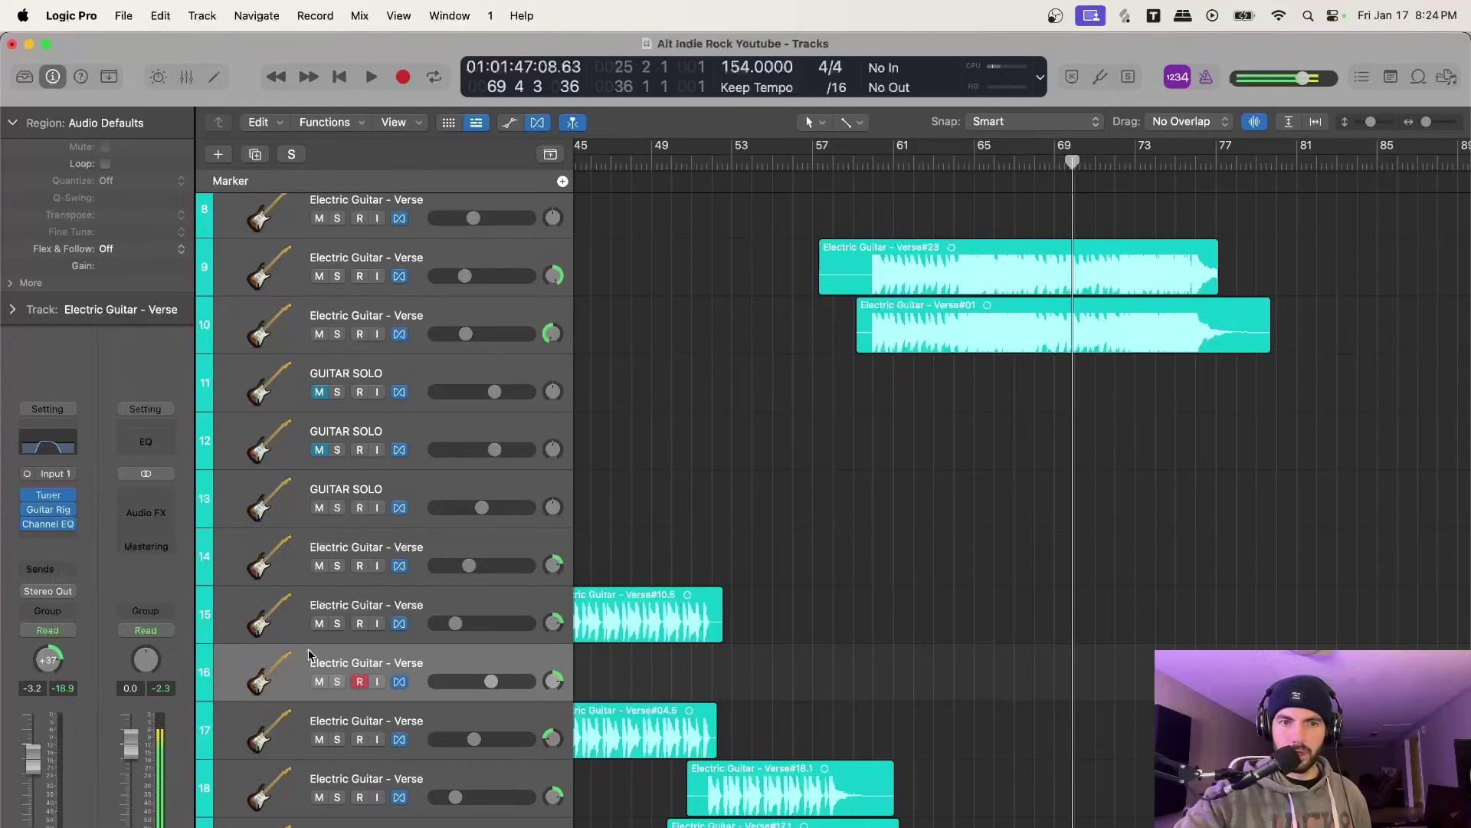
Examine the Guitar Rig amp and cabinet chain on Electric Guitar - Verse track 16, then close it
left_click(49, 509)
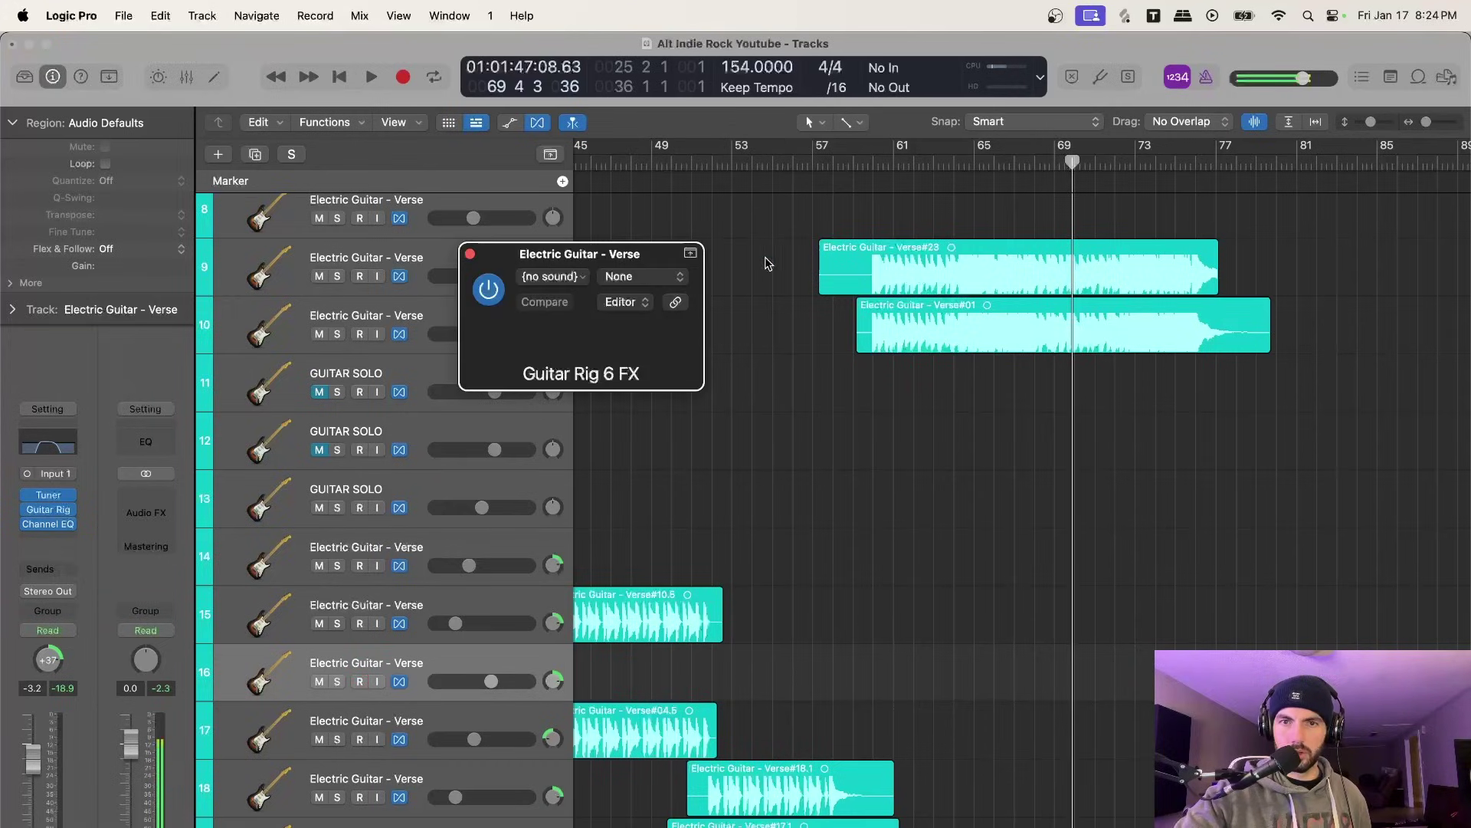
left_click_drag(542, 257, 259, 100)
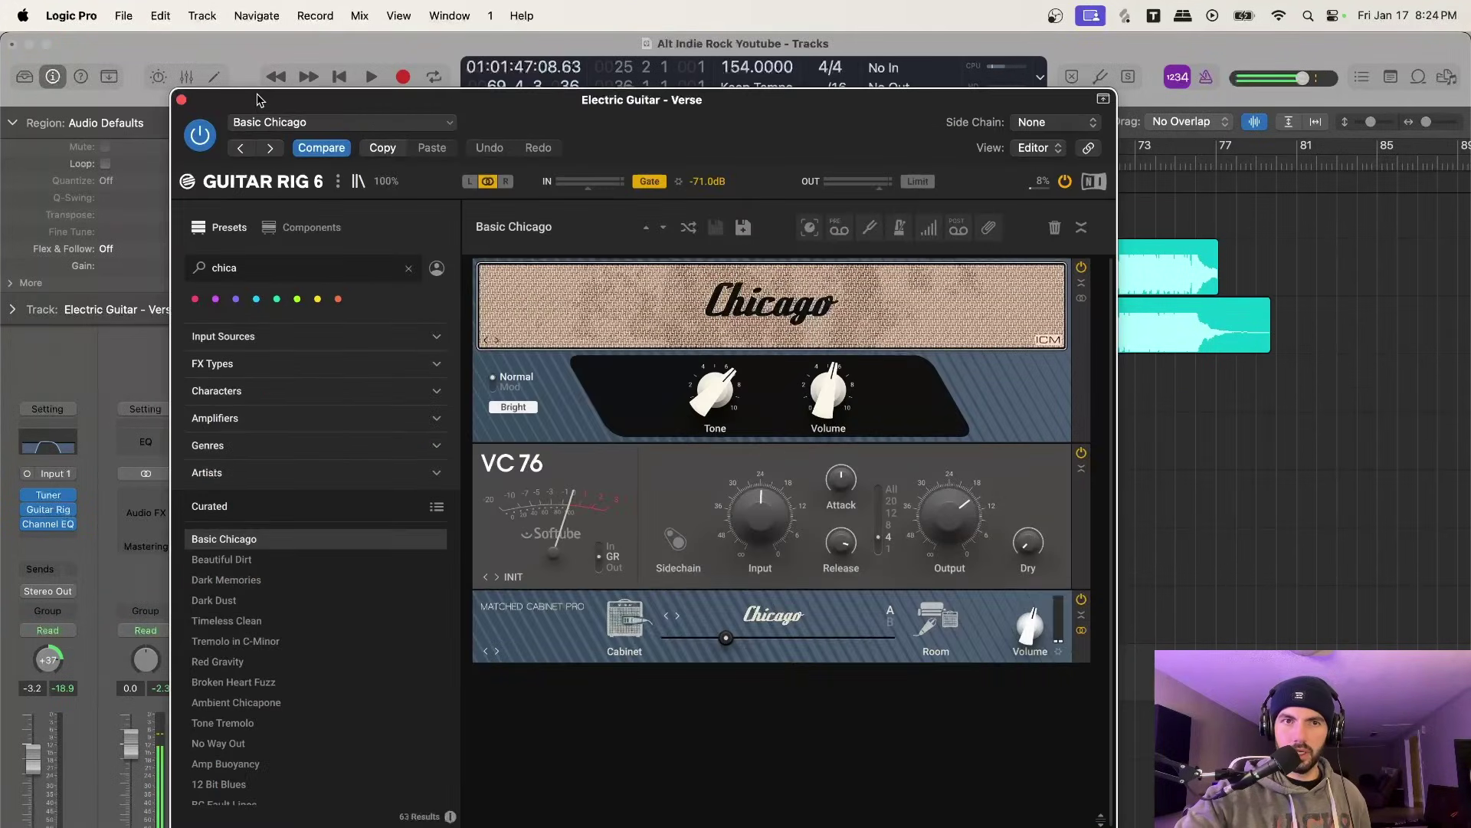
left_click(181, 100)
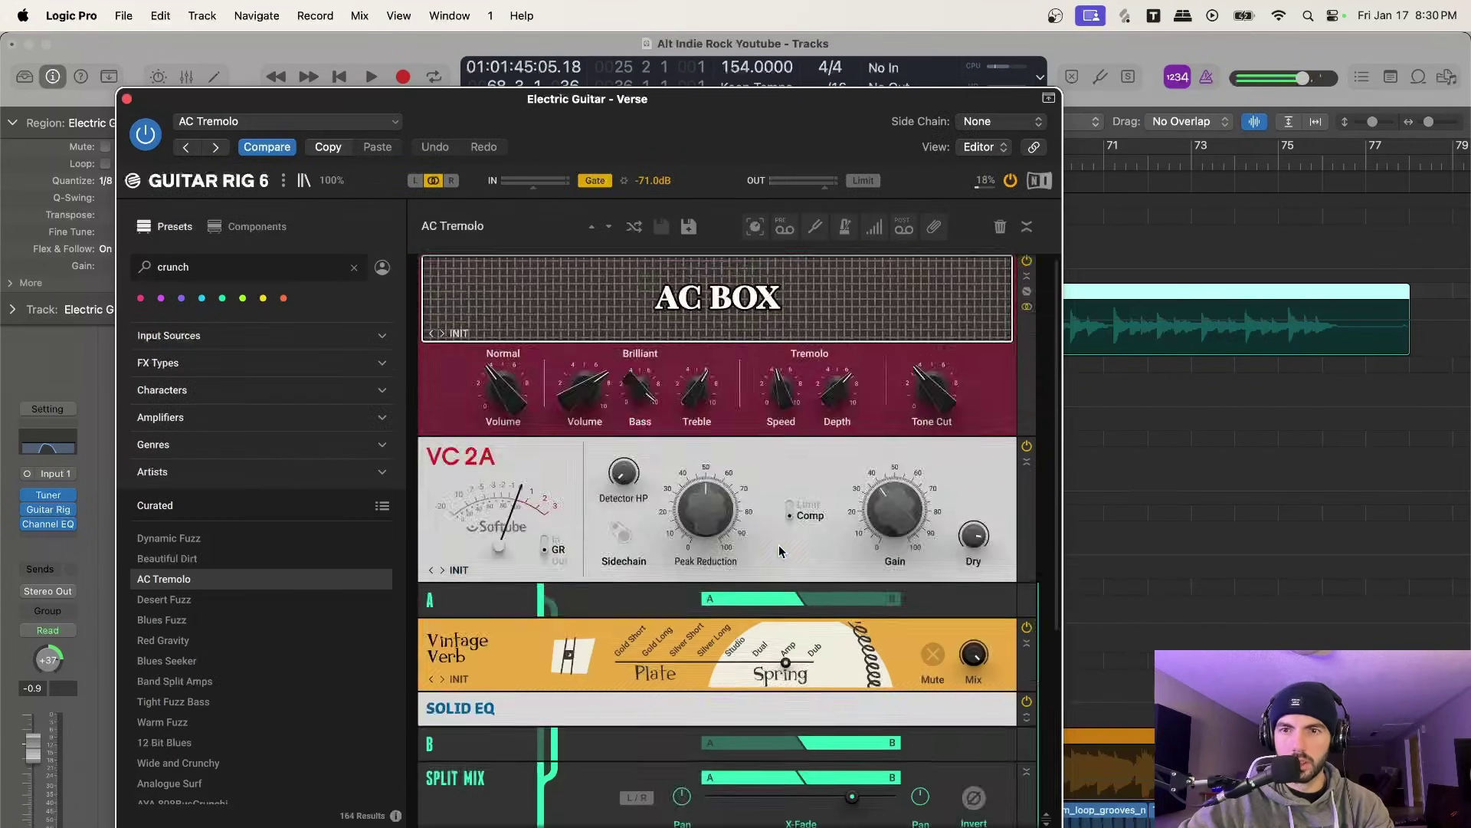
Add the Fuzz distortion pedal at the end of the AC Tremolo rack on Electric Guitar - Verse track 16 while auditioning it
scroll(779, 545, "down", 5)
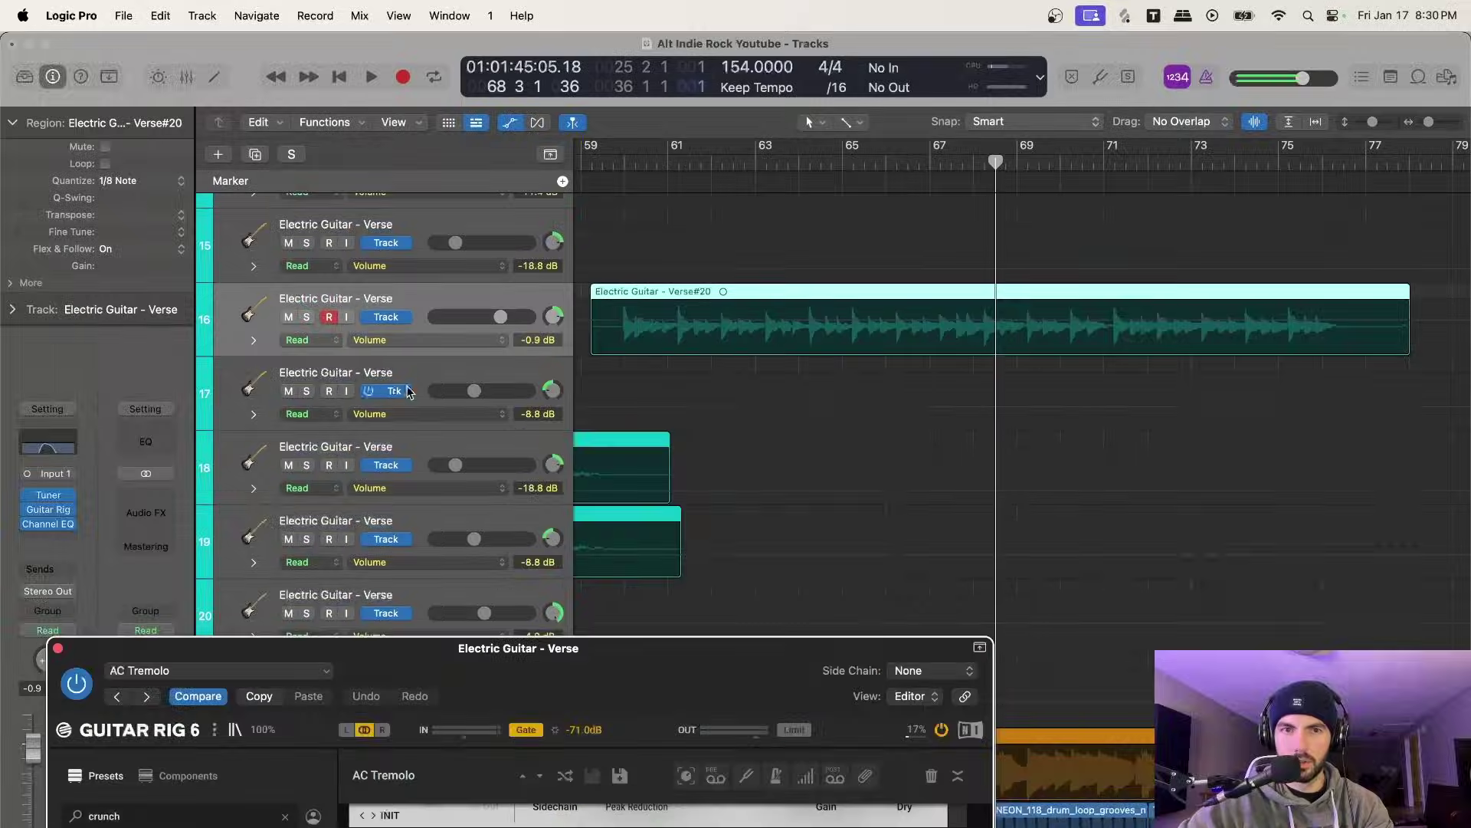
key("space")
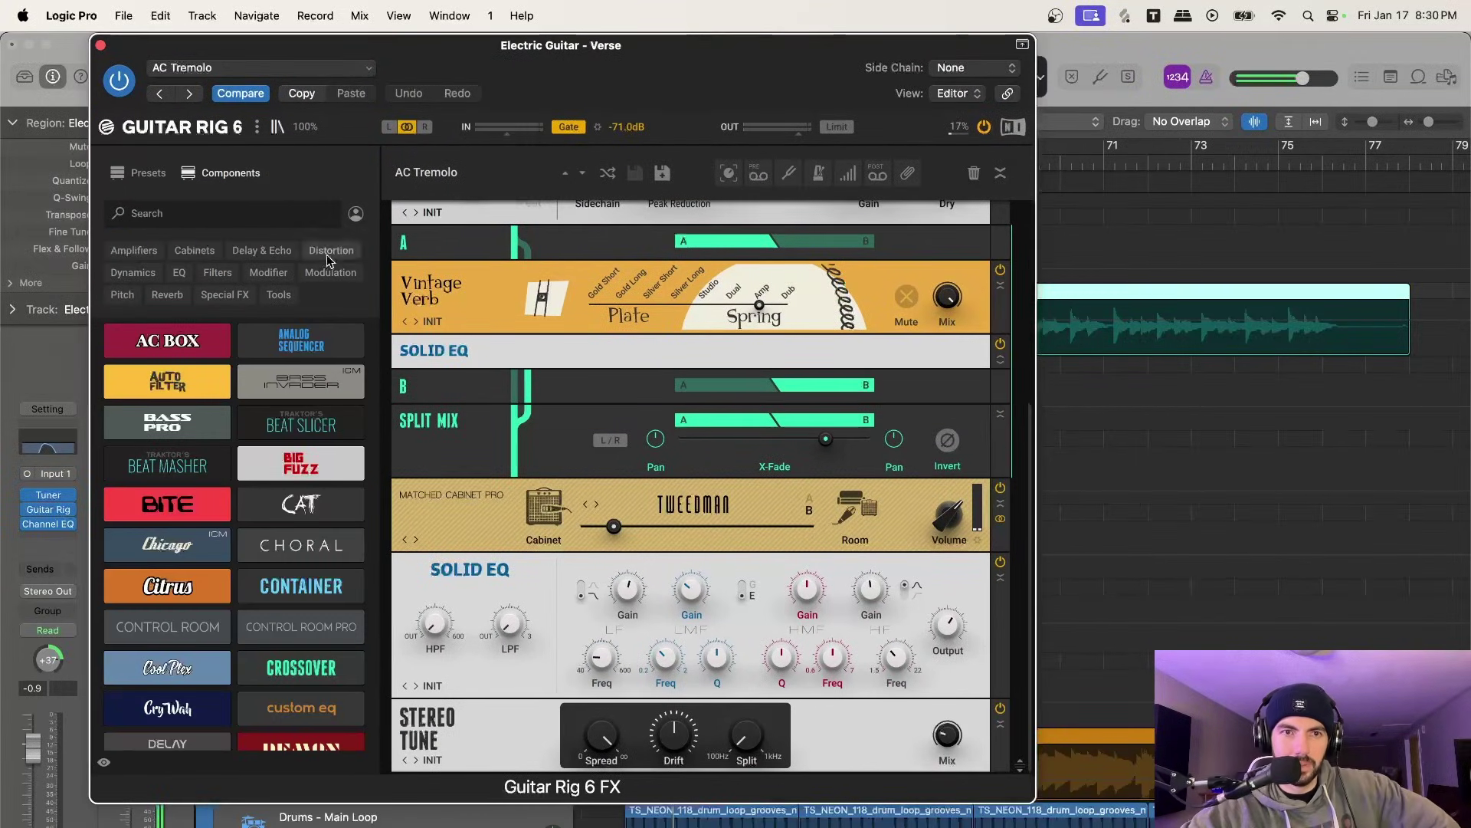
left_click(328, 256)
left_click_drag(301, 463, 508, 767)
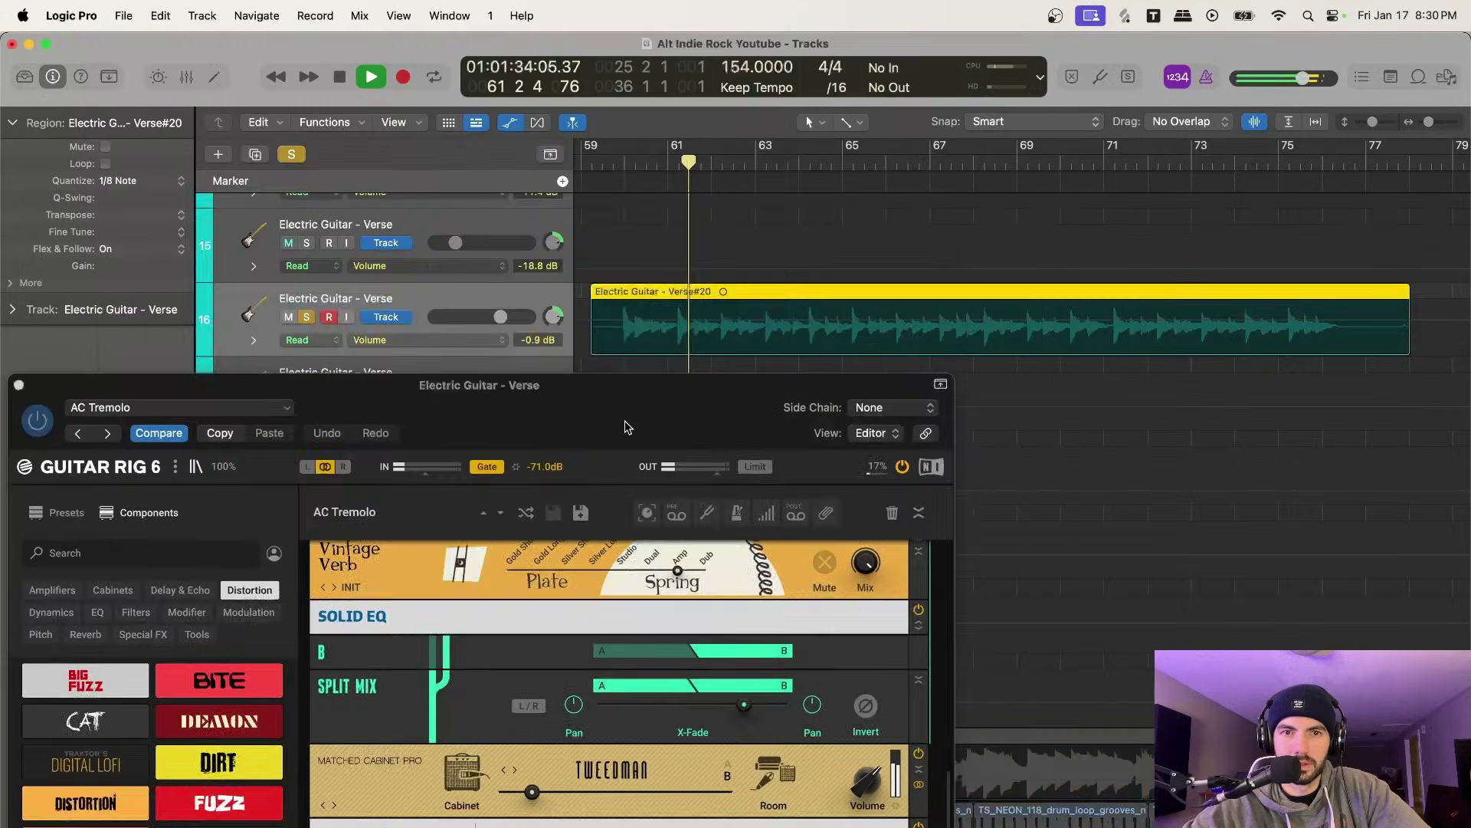
left_click_drag(624, 421, 687, 143)
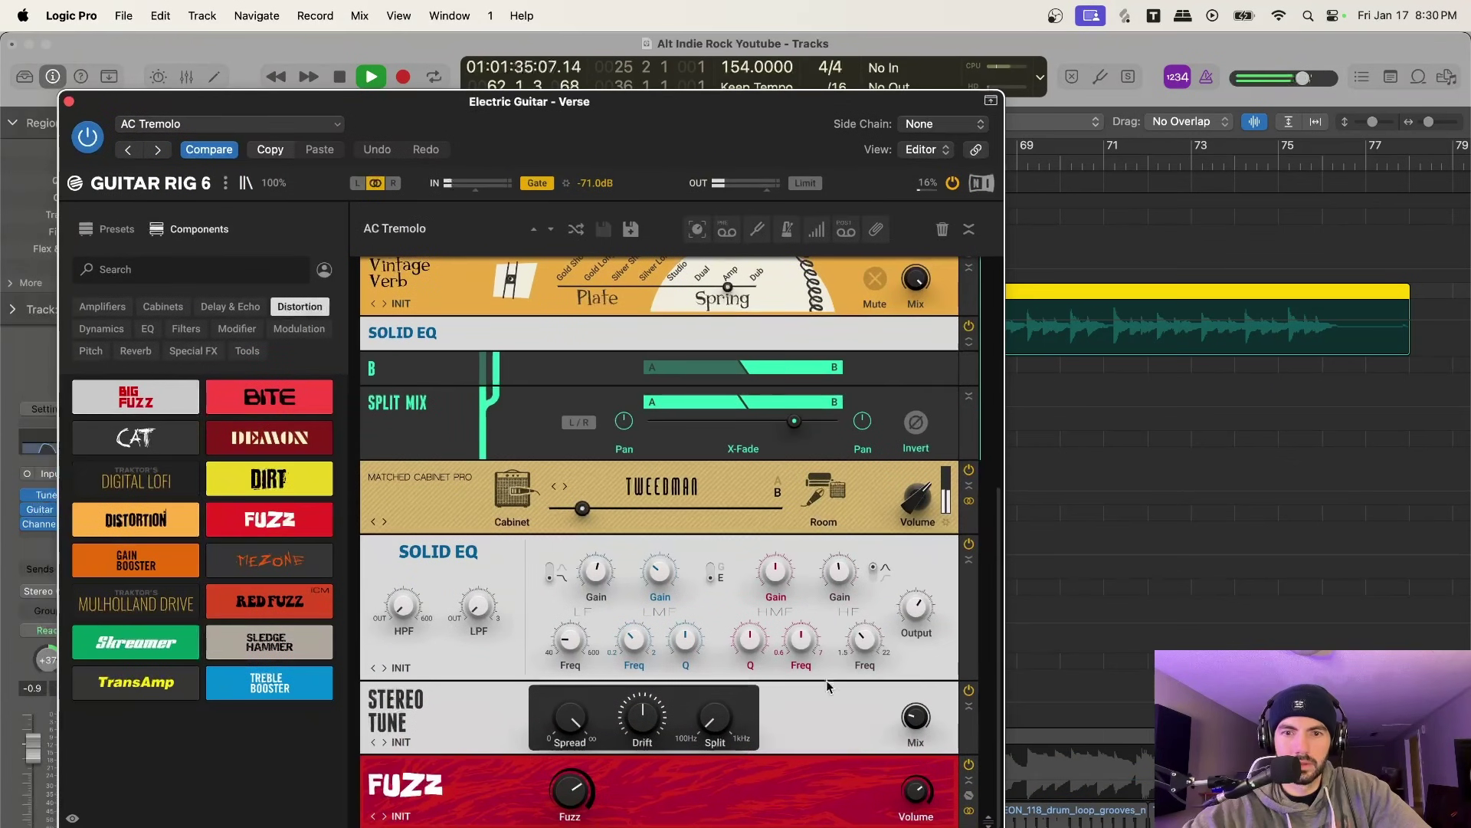
scroll(584, 767, "up", 1)
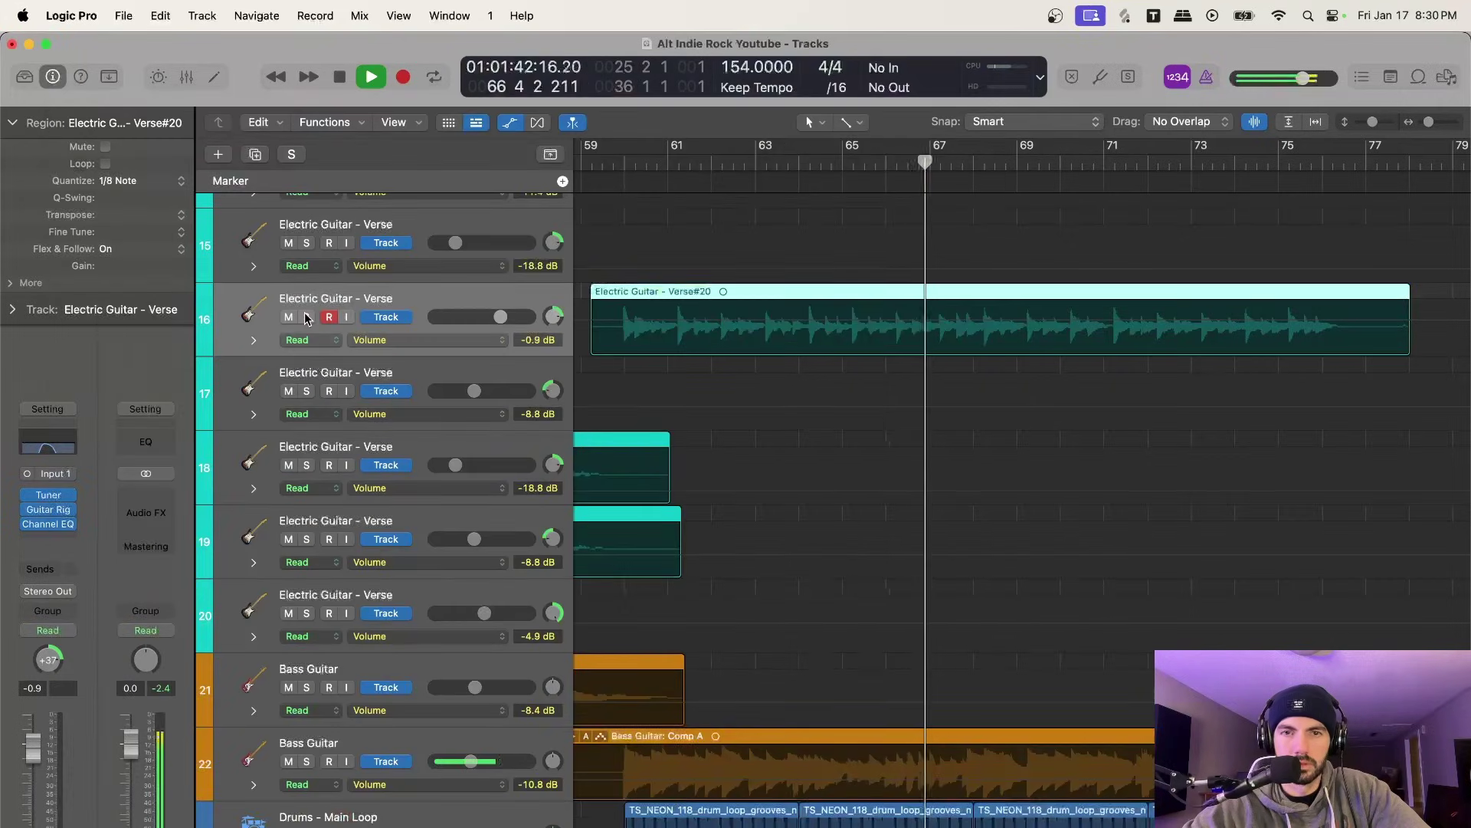
Return the playhead to about bar 59 to audition the Electric Guitar - Verse part on track 16 in the mix
scroll(664, 498, "up", 2)
scroll(664, 498, "up", 2)
scroll(664, 498, "left", 3)
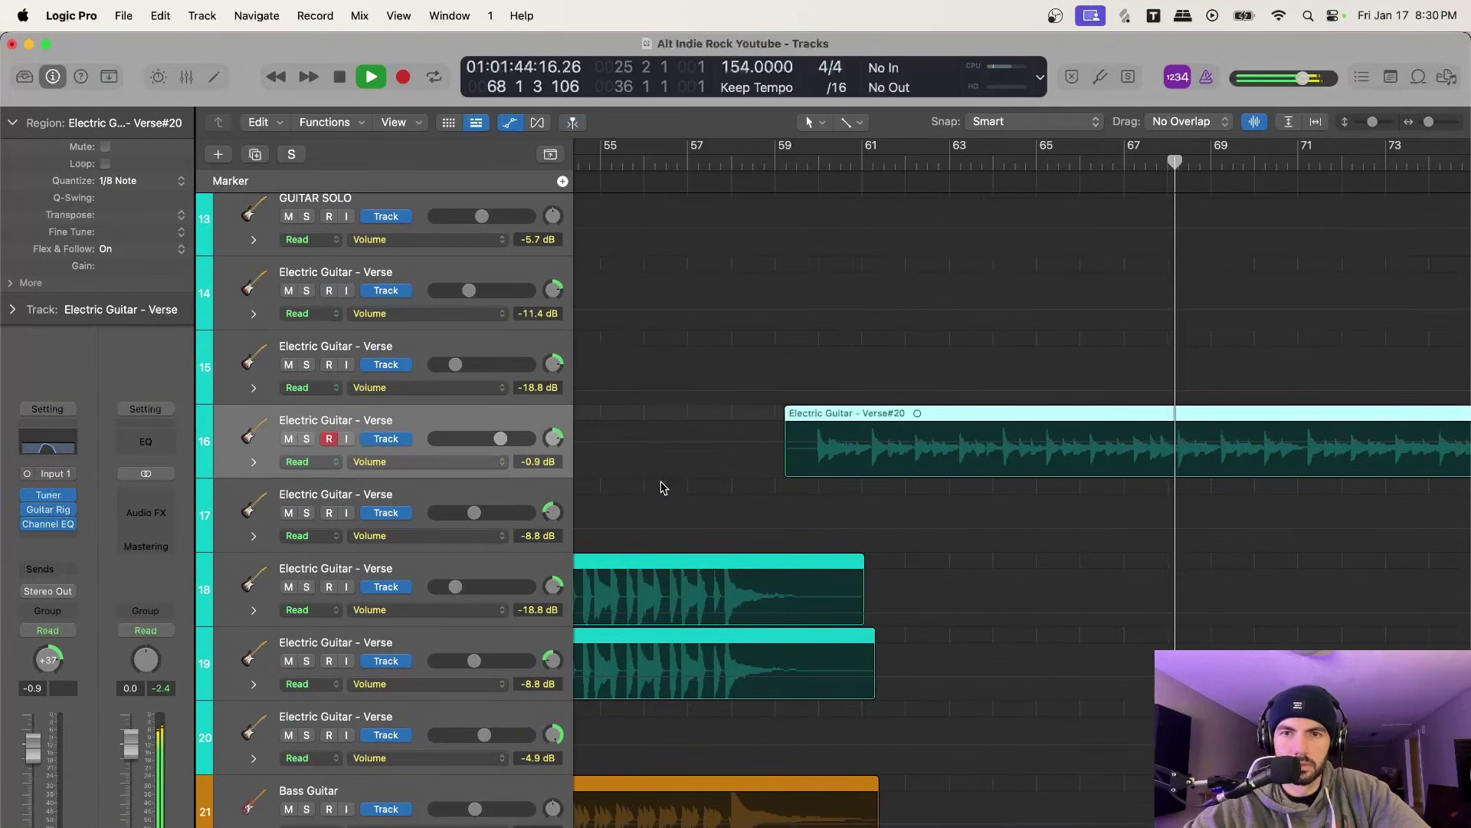
left_click(794, 161)
key("space")
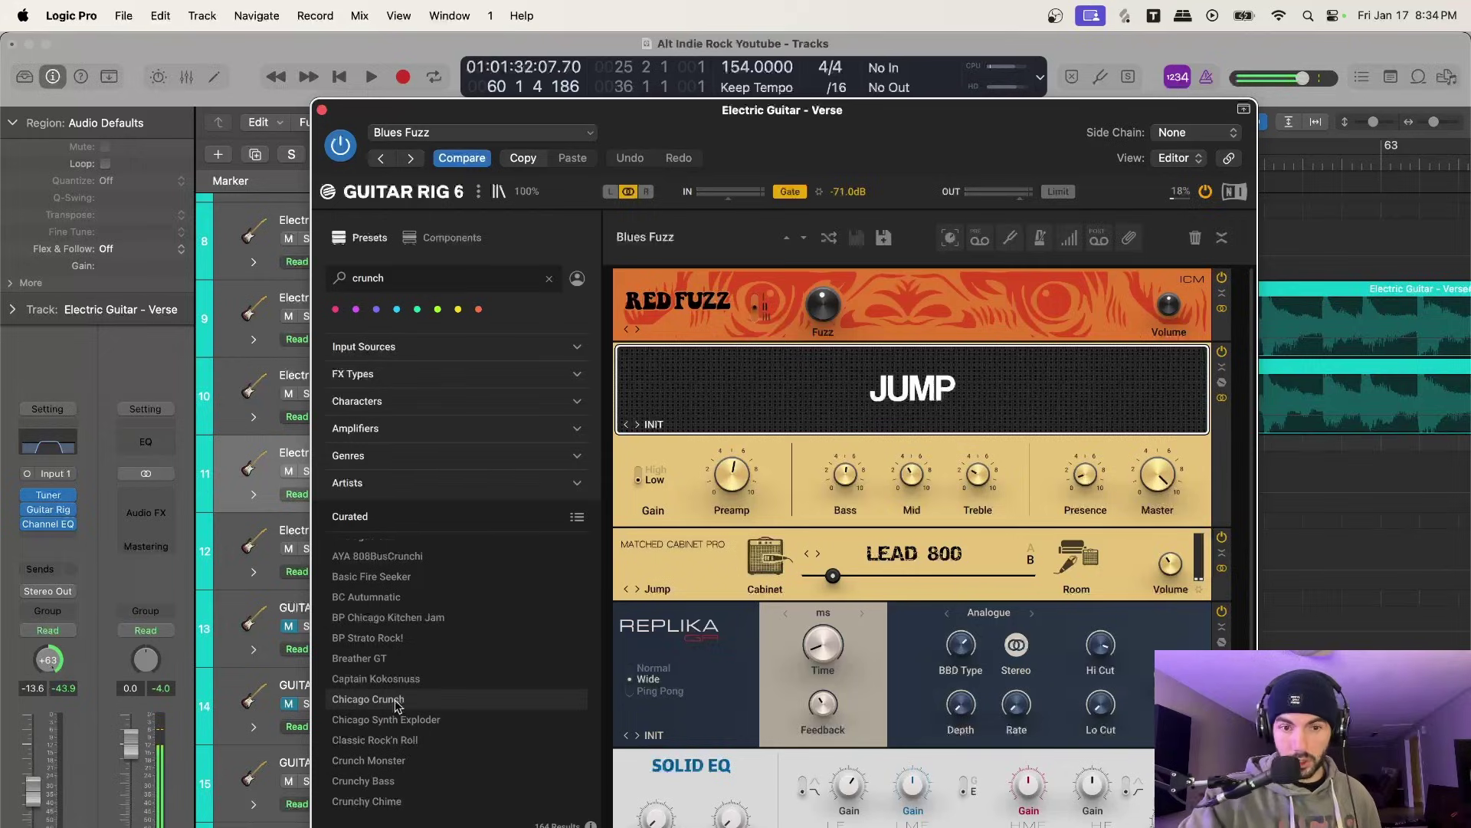
Load the Chicago Crunch preset in Guitar Rig on Electric Guitar - Verse track 11
left_click(396, 700)
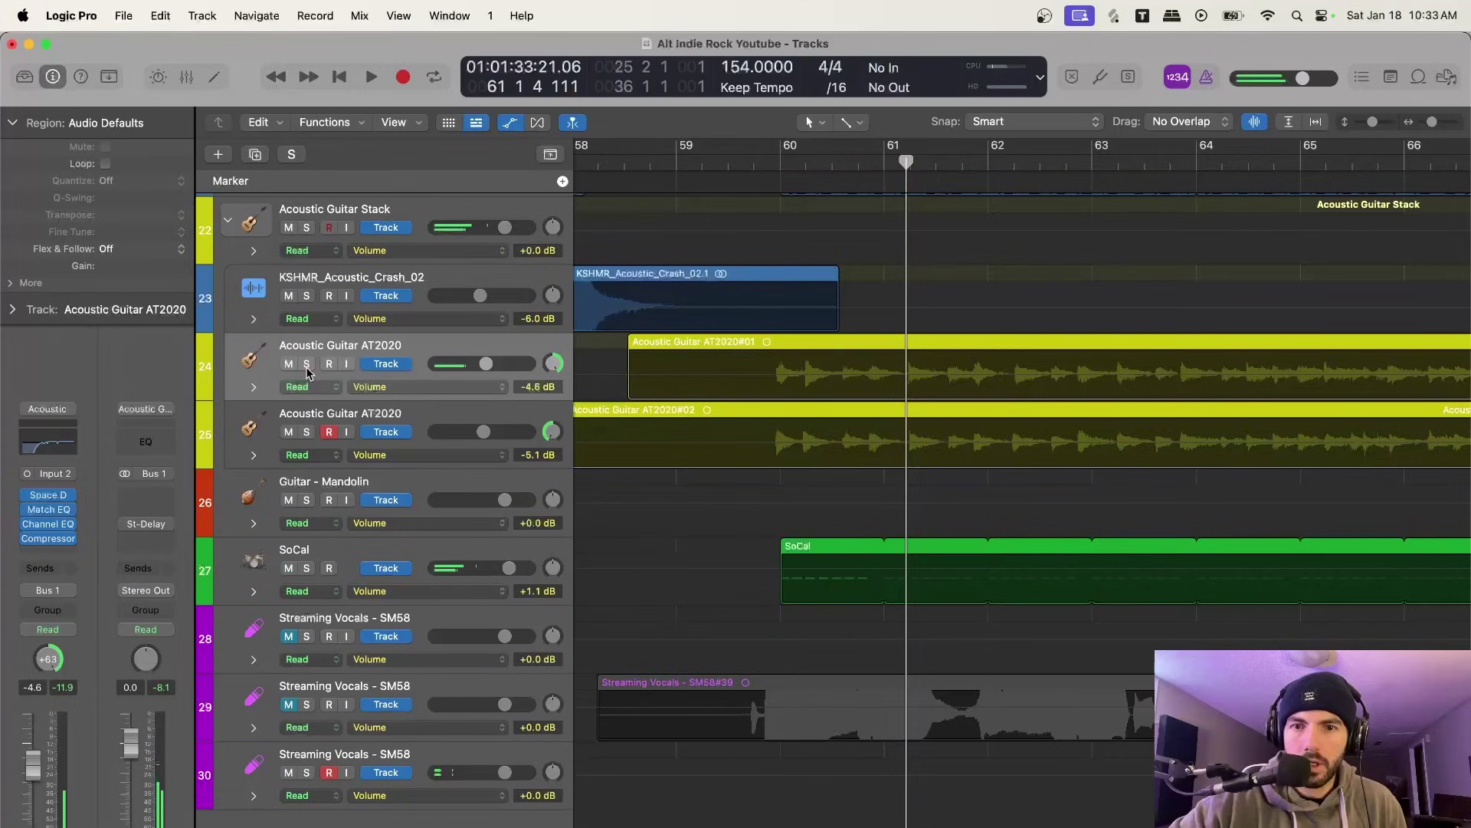
Adjust the low-cut band in the Channel EQ of the first Acoustic Guitar AT2020 track, with the playhead just before bar 60
left_click_drag(797, 162, 766, 161)
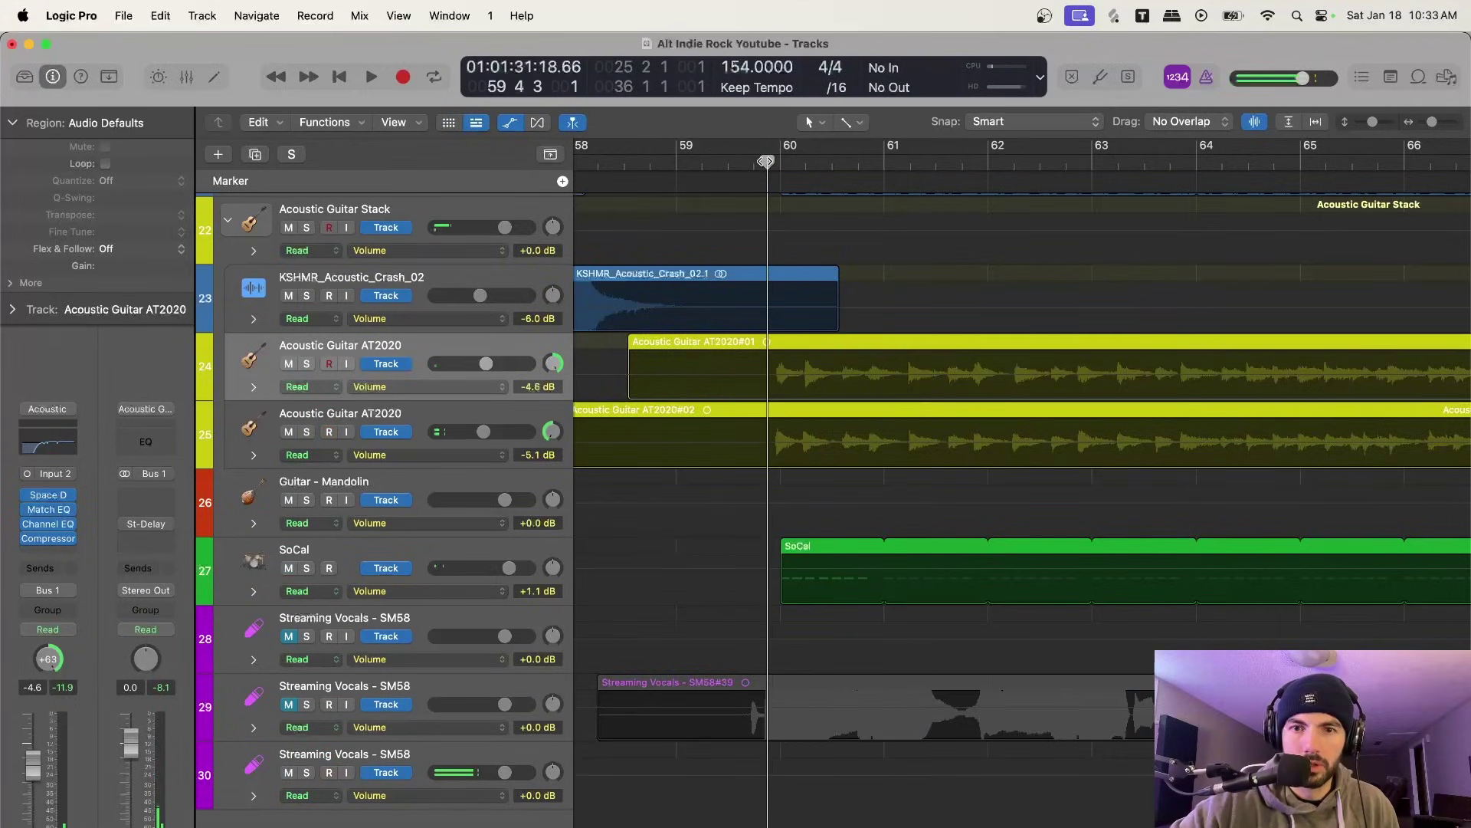
left_click(720, 345)
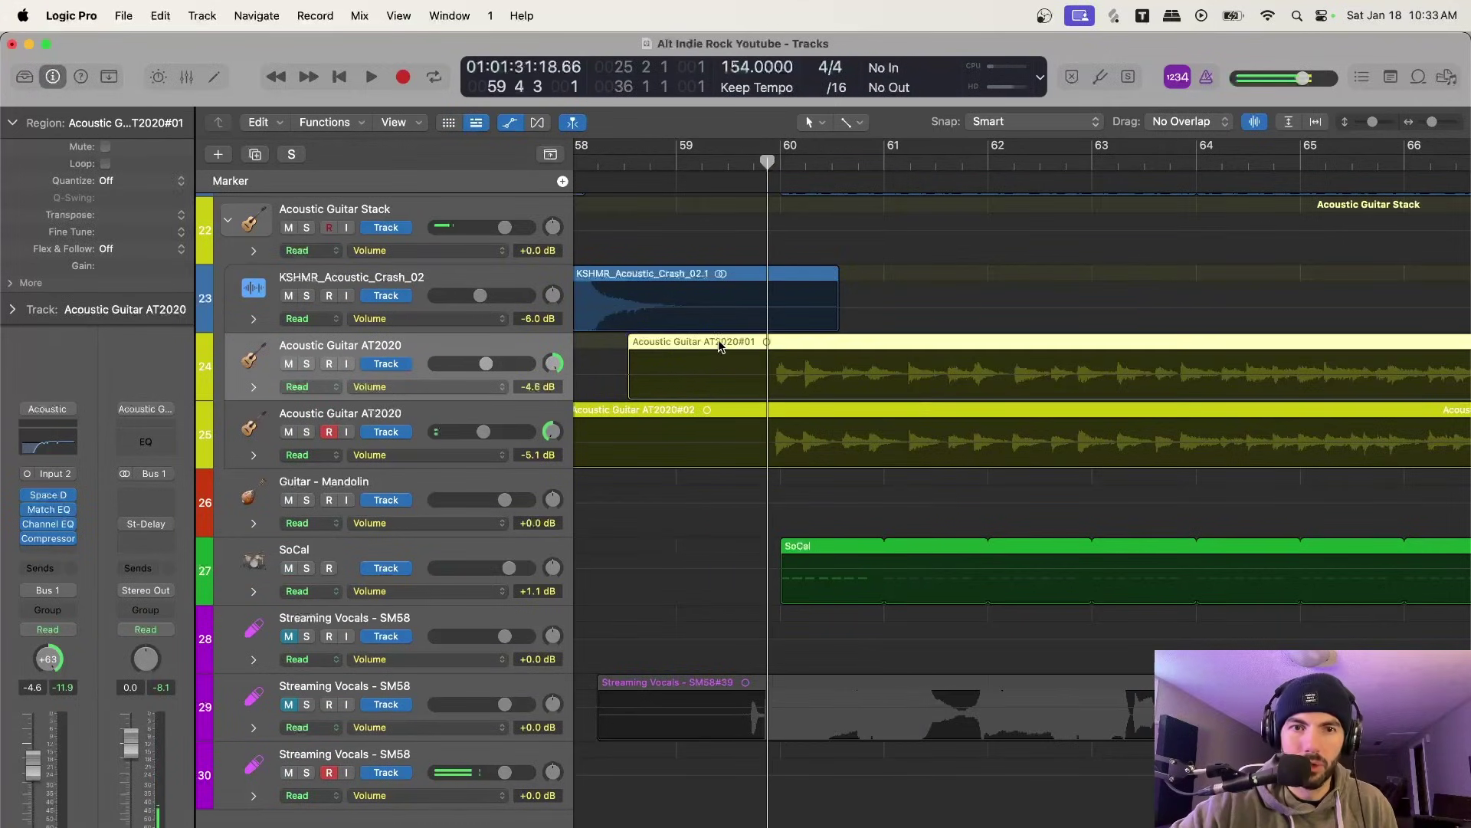
left_click(56, 442)
left_click_drag(521, 613, 521, 624)
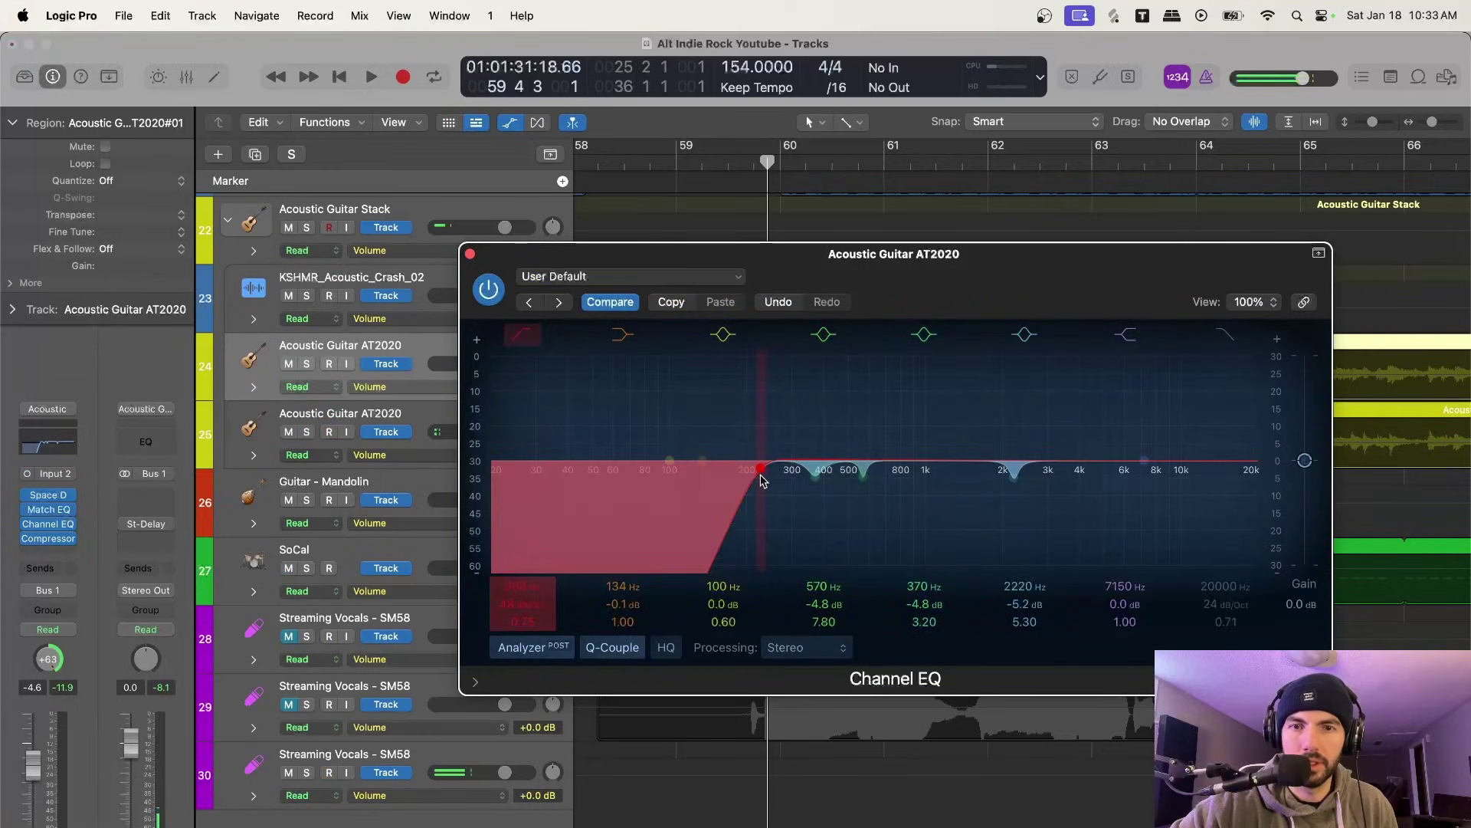
left_click(470, 253)
Solo the two Acoustic Guitar AT2020 tracks and play them from just before bar 60
key("s")
key("space")
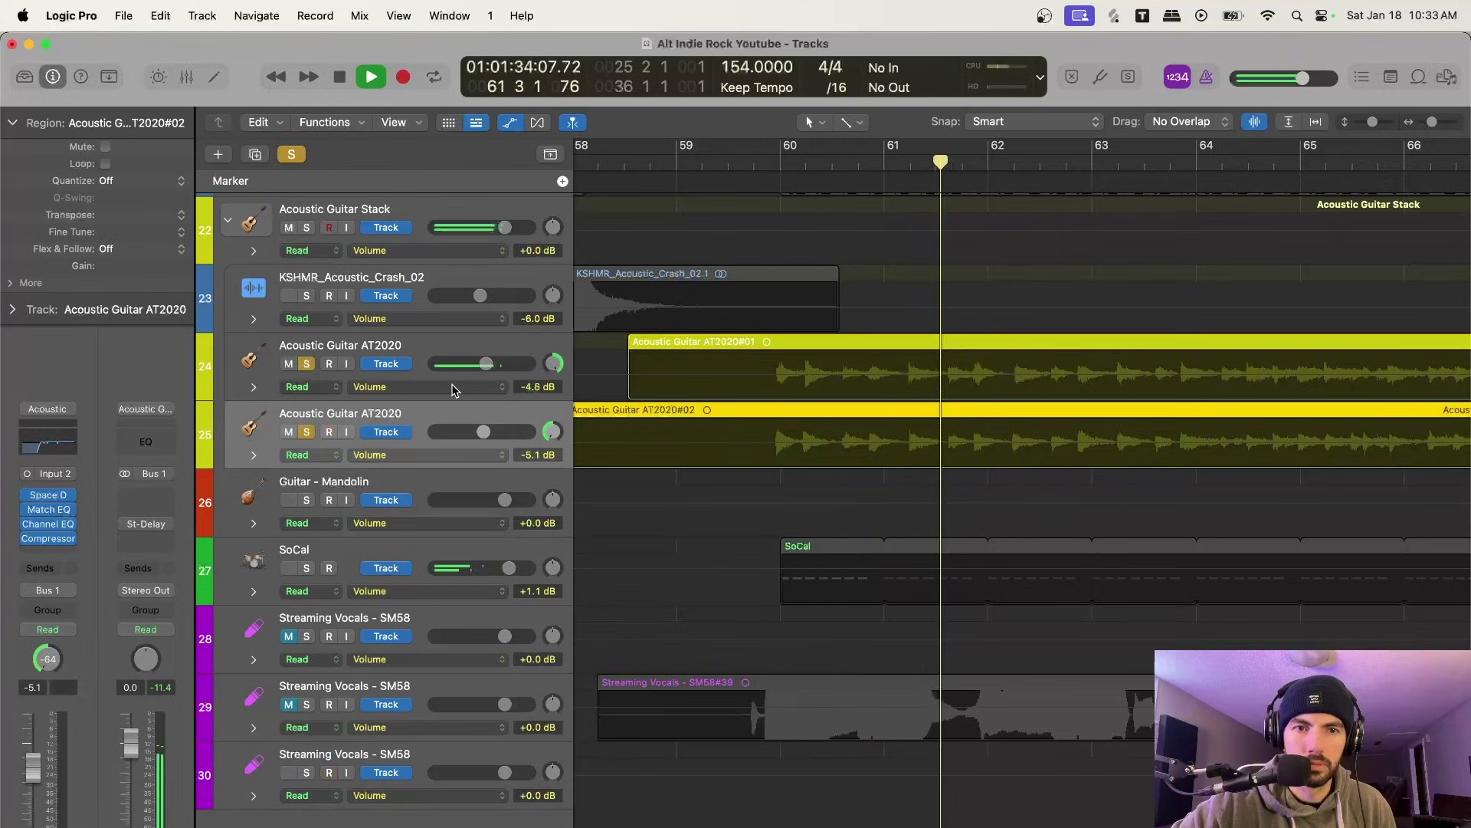
left_click(434, 354)
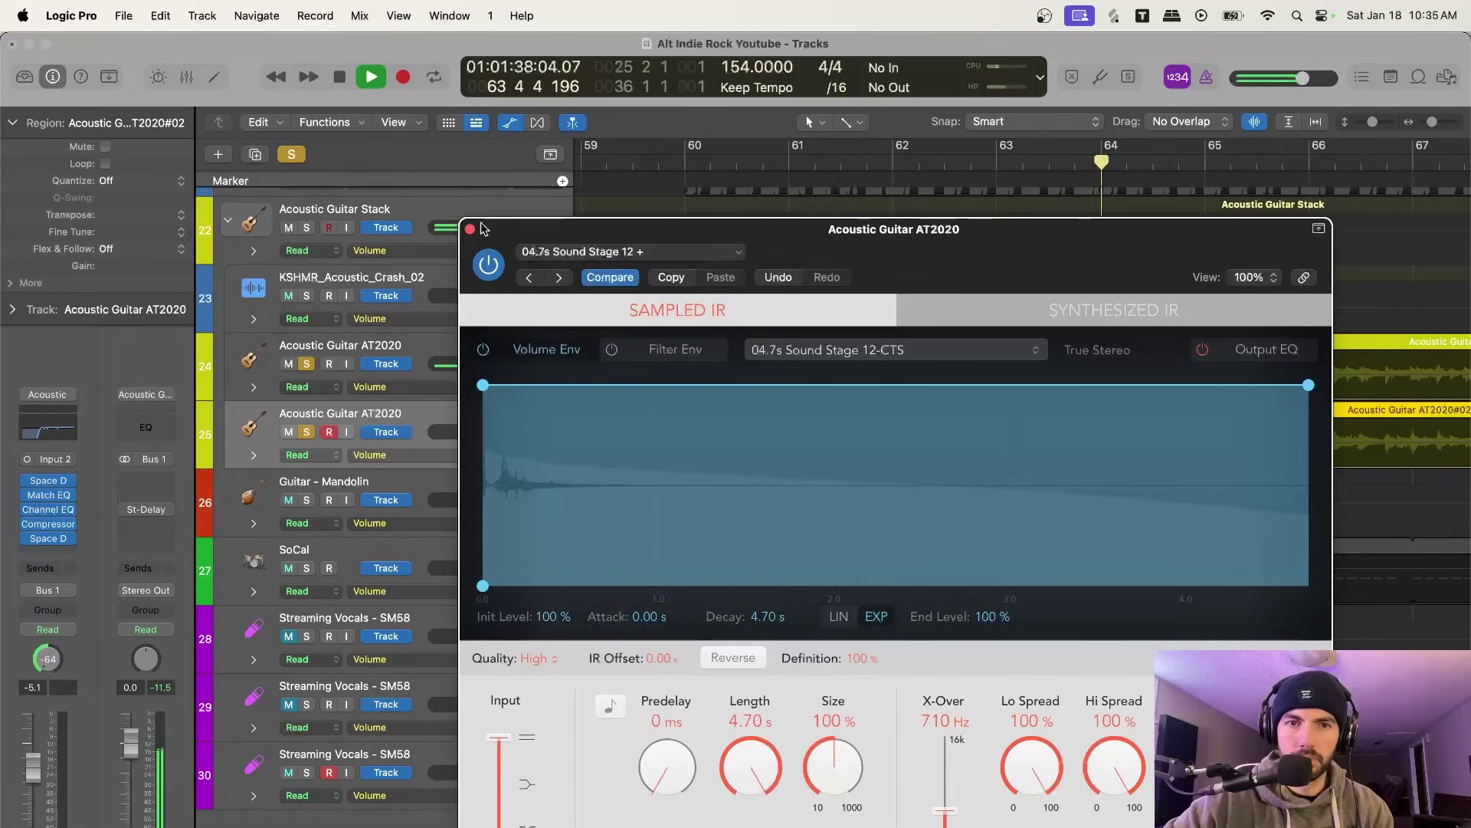
Close Space Designer on the second Acoustic Guitar AT2020 track and open the last Space Designer insert on the first
left_click(477, 236)
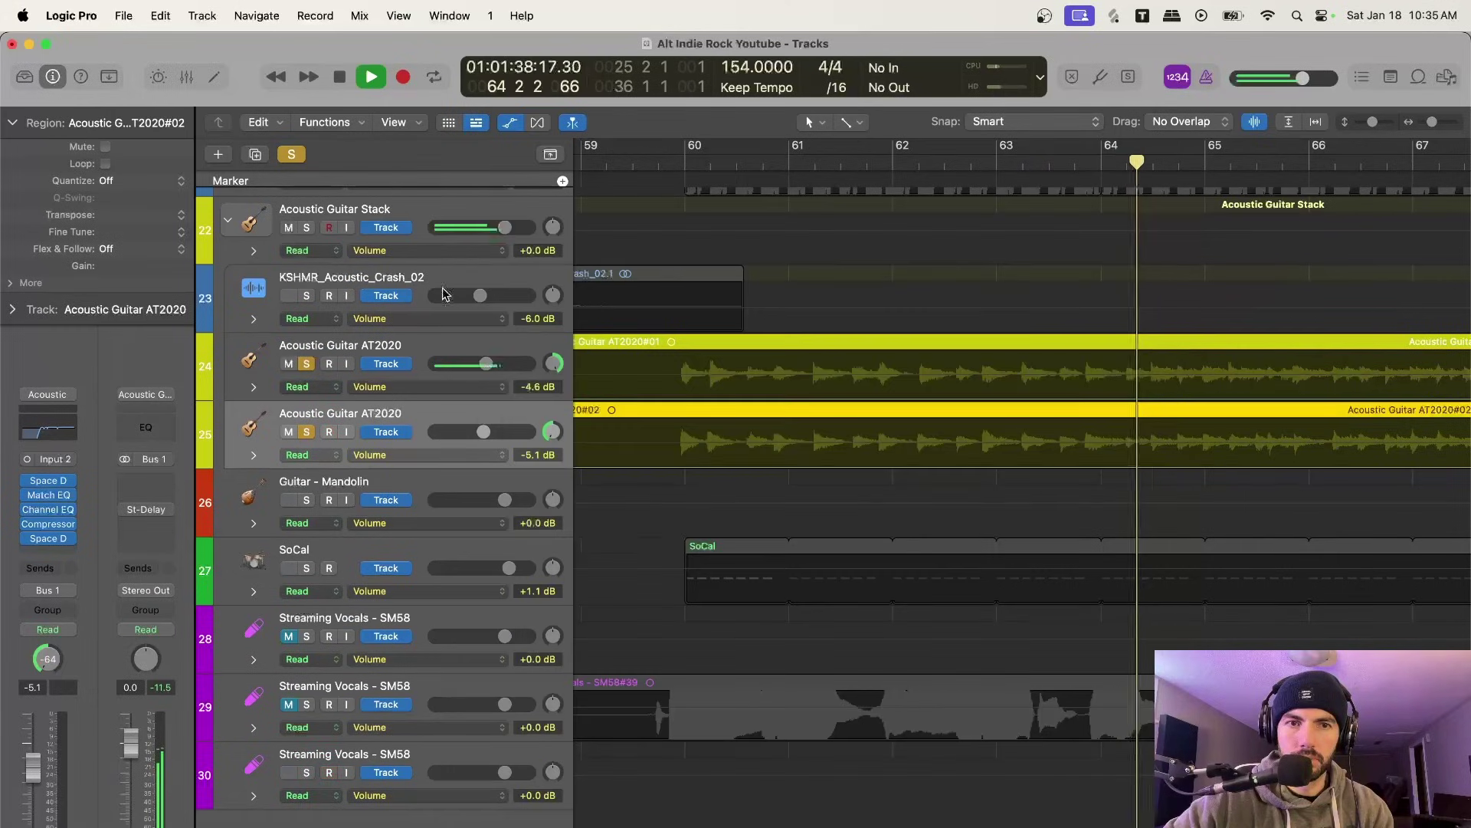
left_click(460, 348)
left_click(47, 538)
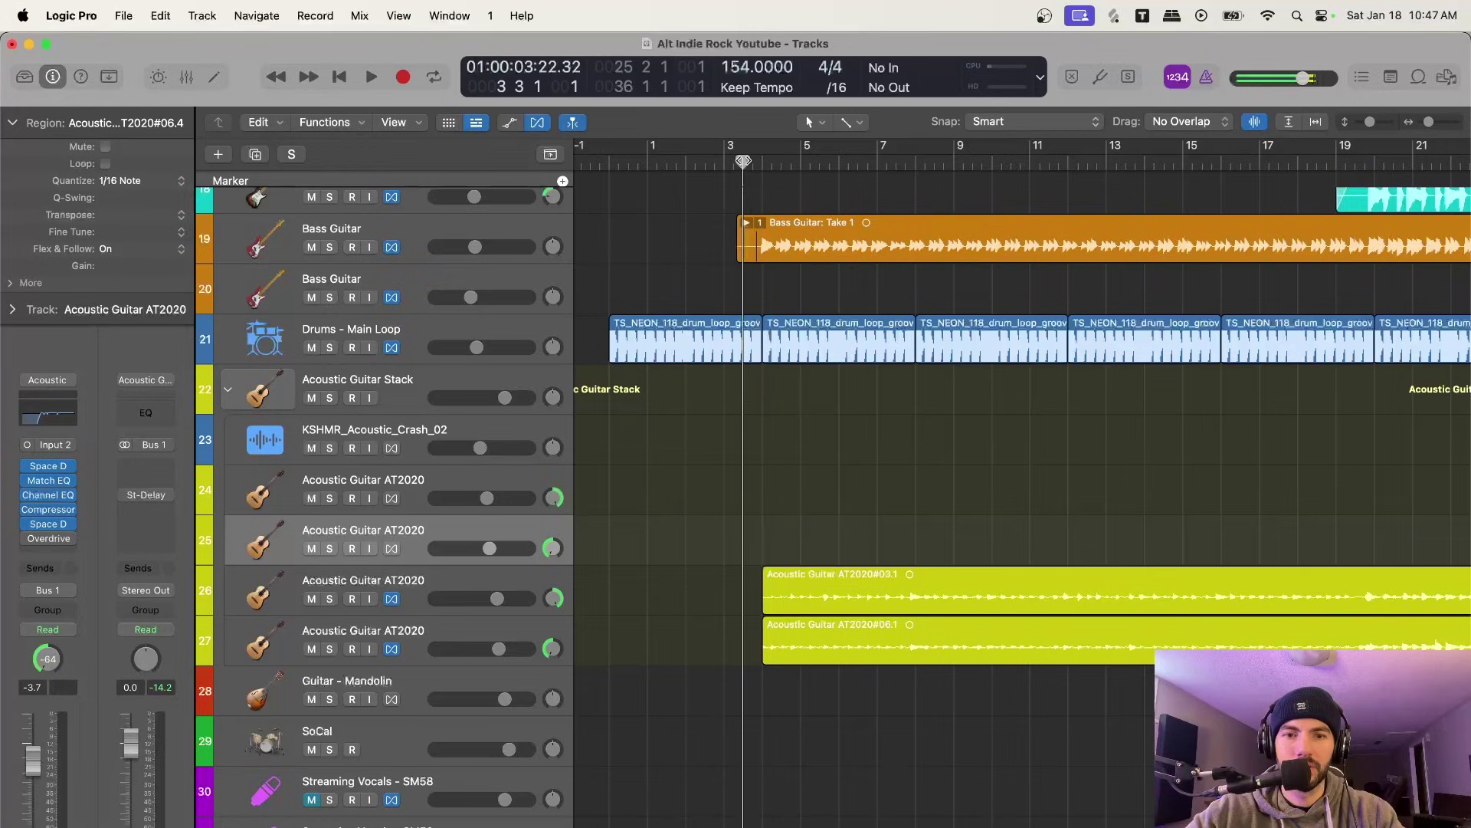
Mute the Guitar - Mandolin track during playback and compare the mix with the Acoustic Guitar AT2020 layers muted and unmuted
key("space")
left_click(312, 699)
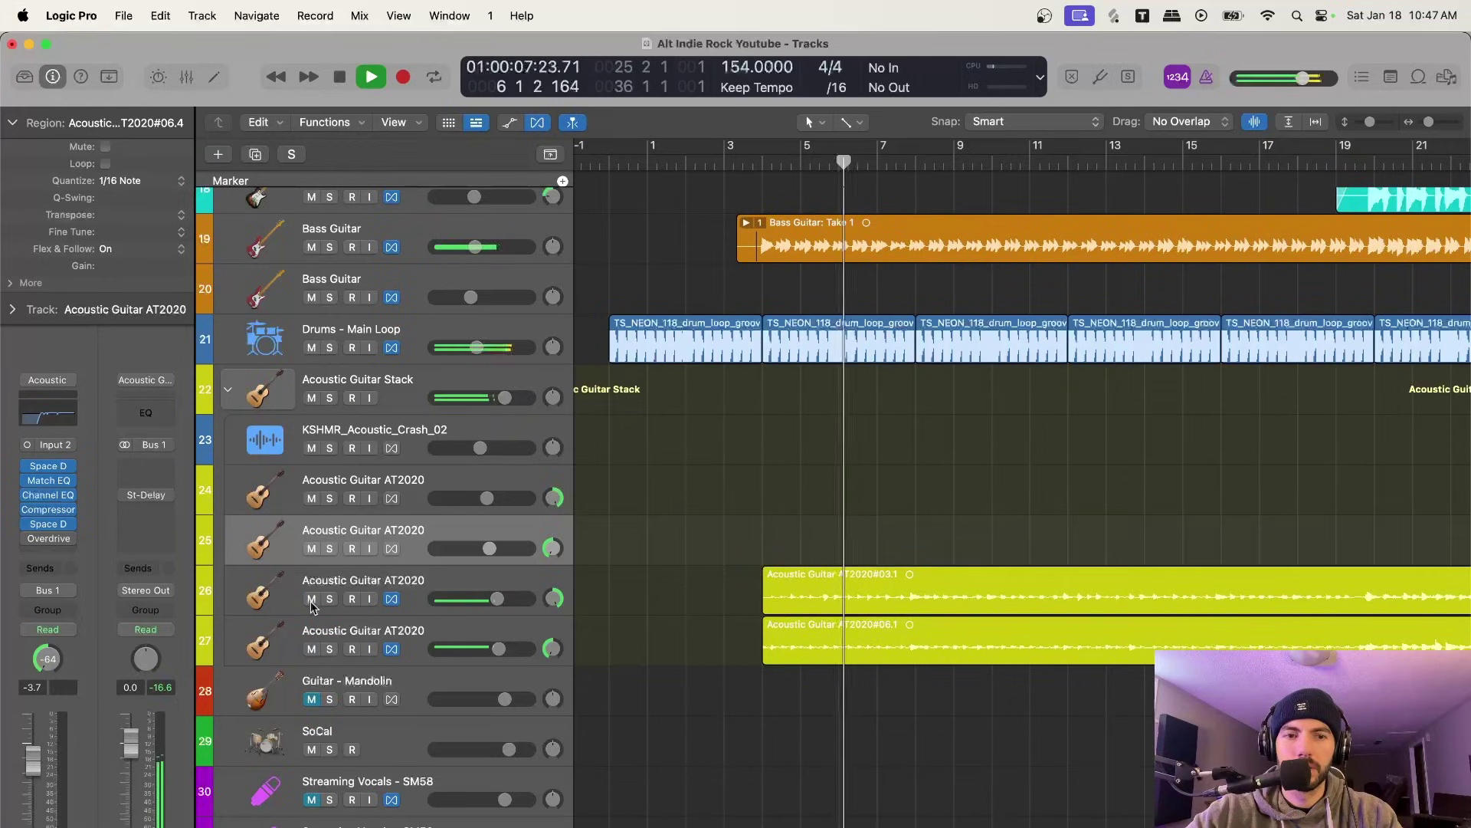
mouse_move(311, 599)
left_mouse_down()
mouse_move(312, 649)
mouse_move(312, 596)
left_mouse_up()
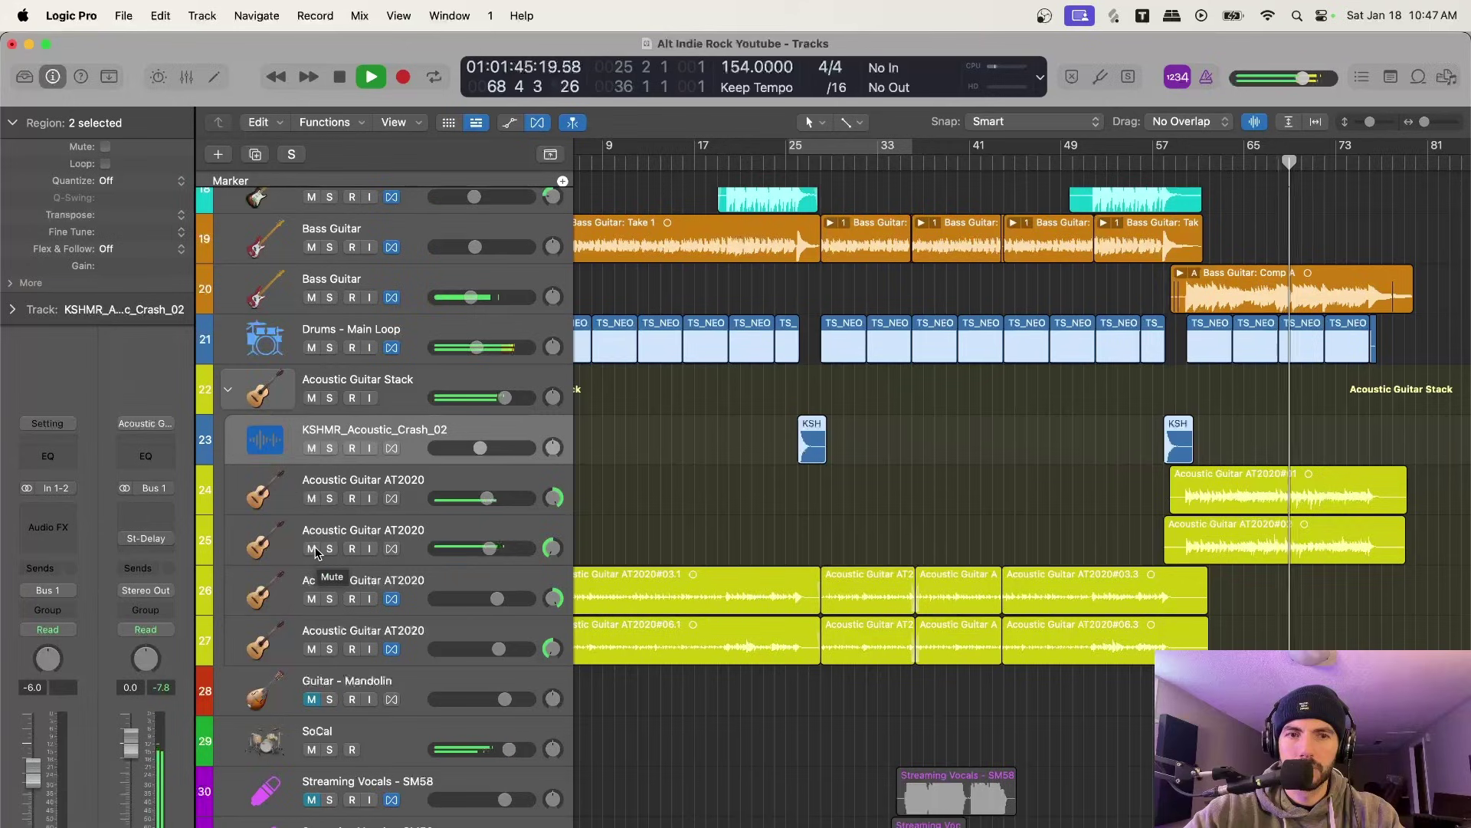
mouse_move(313, 548)
left_mouse_down()
mouse_move(316, 476)
mouse_move(313, 549)
left_mouse_up()
key("space")
Show all tracks of the arrangement at once and play the closing section around bar 60
key("super+Left")
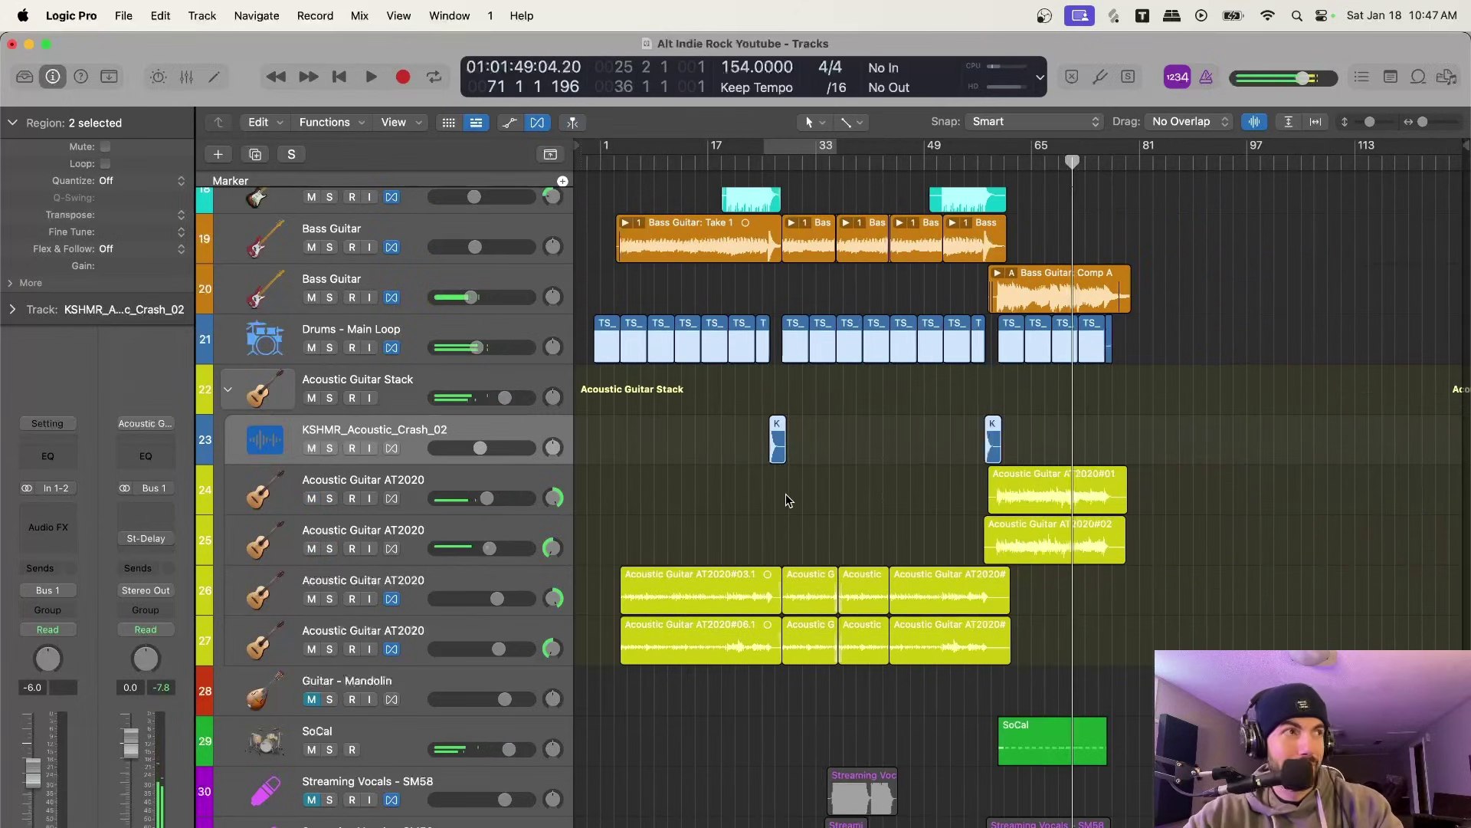
left_click_drag(1371, 124, 1357, 129)
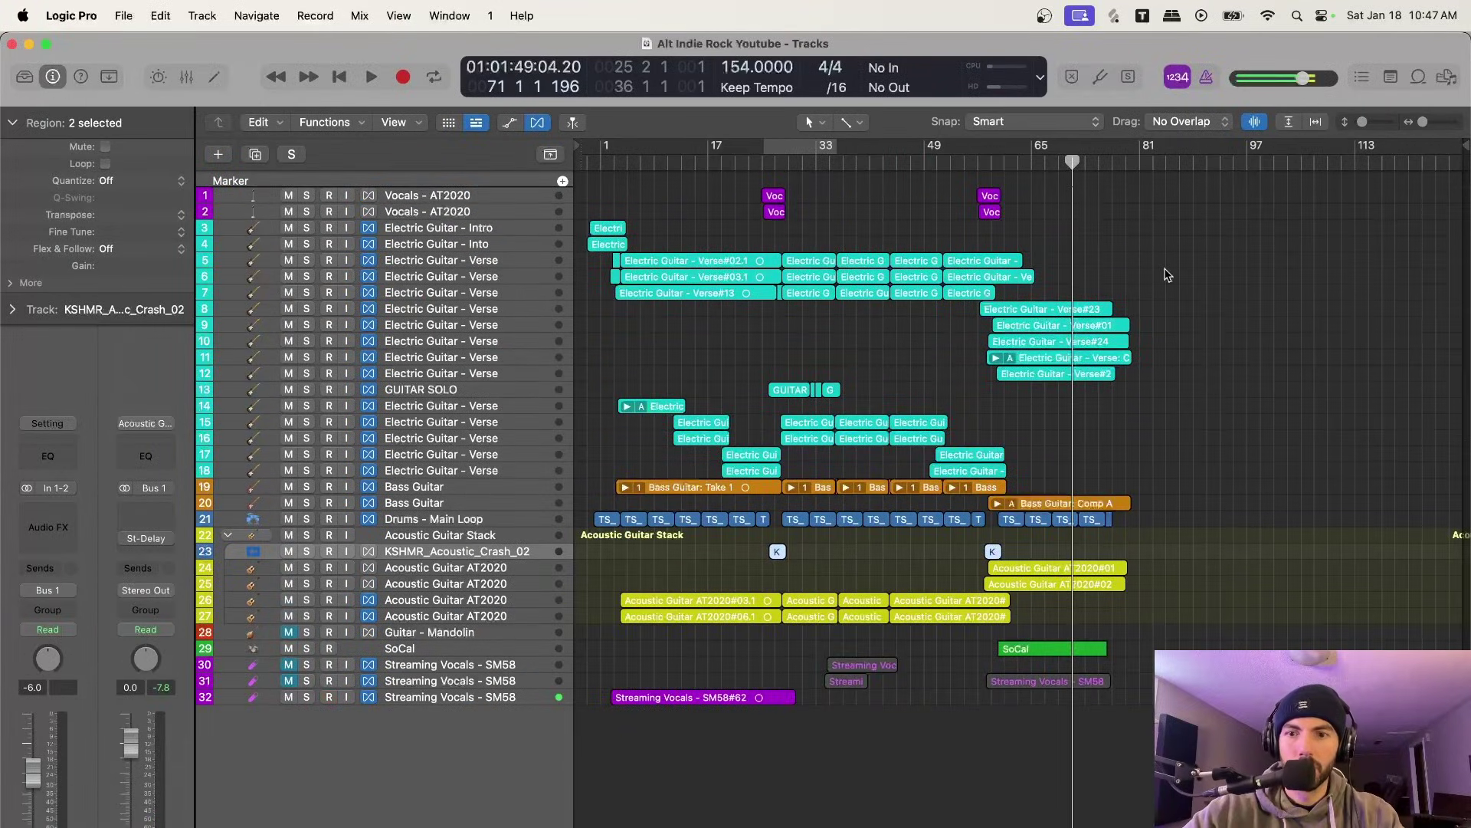
key("super+Right")
key("space")
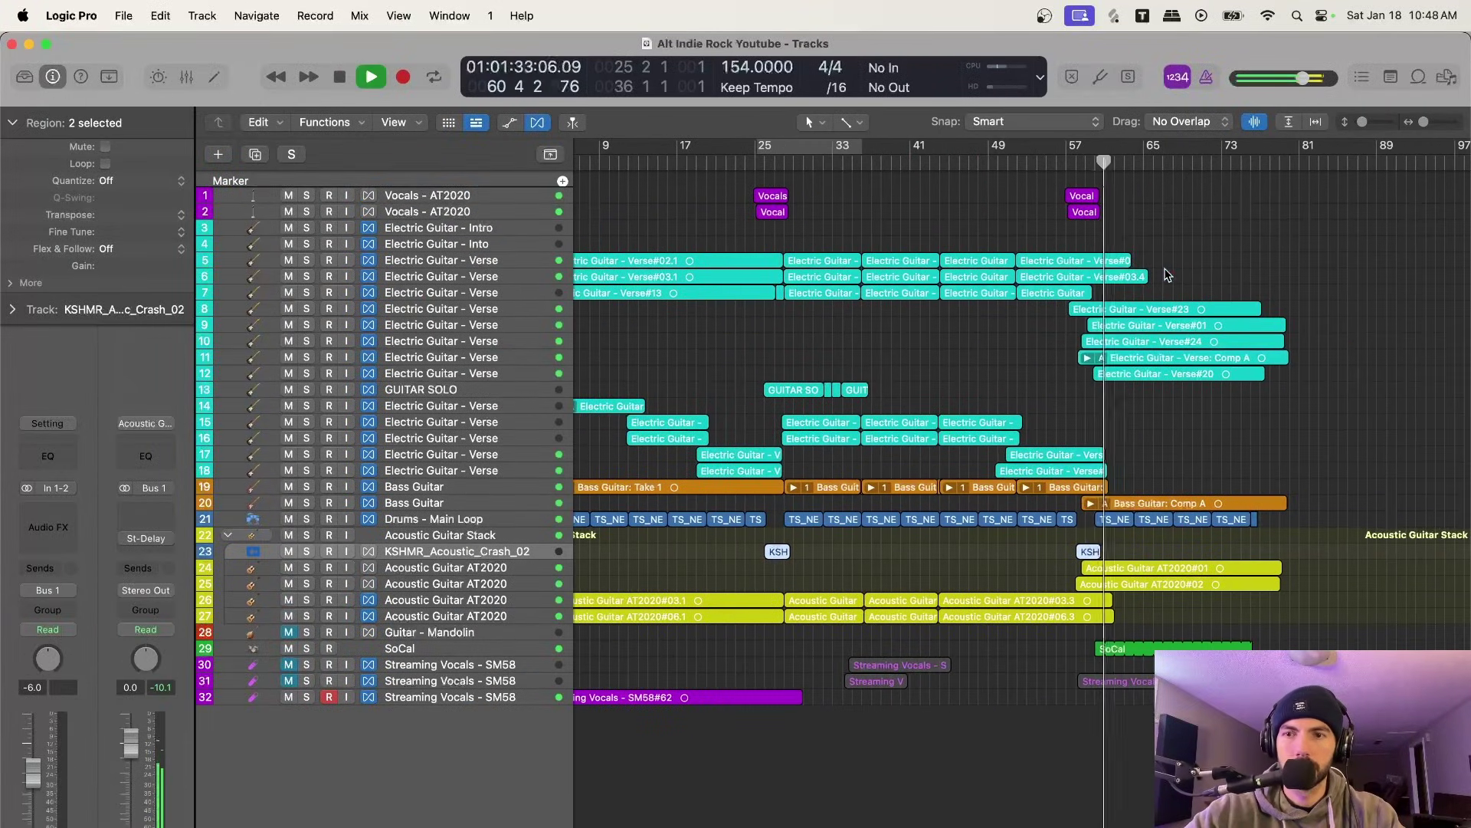
left_click_drag(1362, 162, 1364, 163)
scroll(1363, 163, "right", 5)
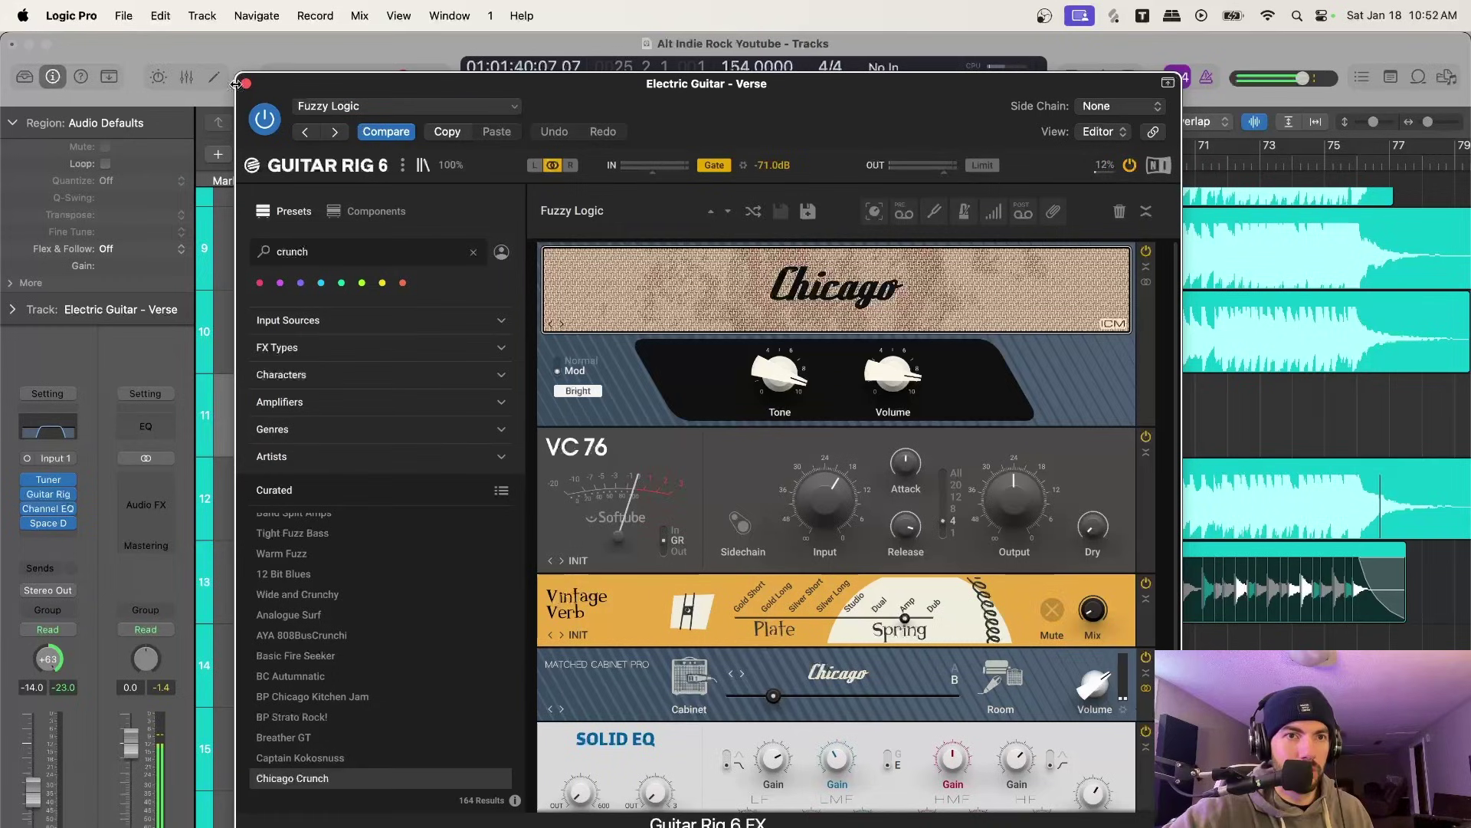
Review the Guitar Rig, Space Designer and Channel EQ settings on Electric Guitar - Verse track 11, closing each one
left_click(246, 83)
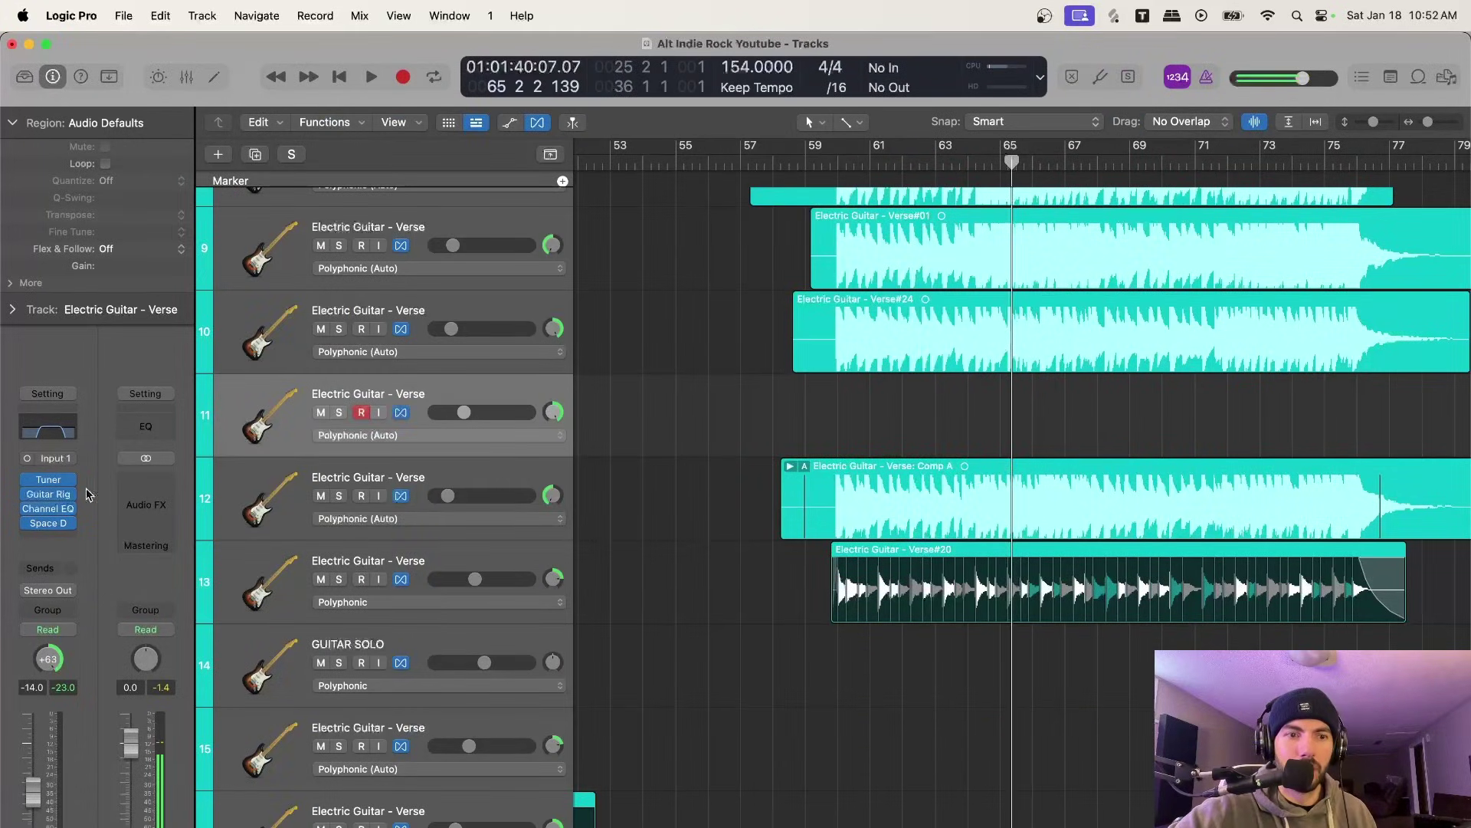
left_click(50, 523)
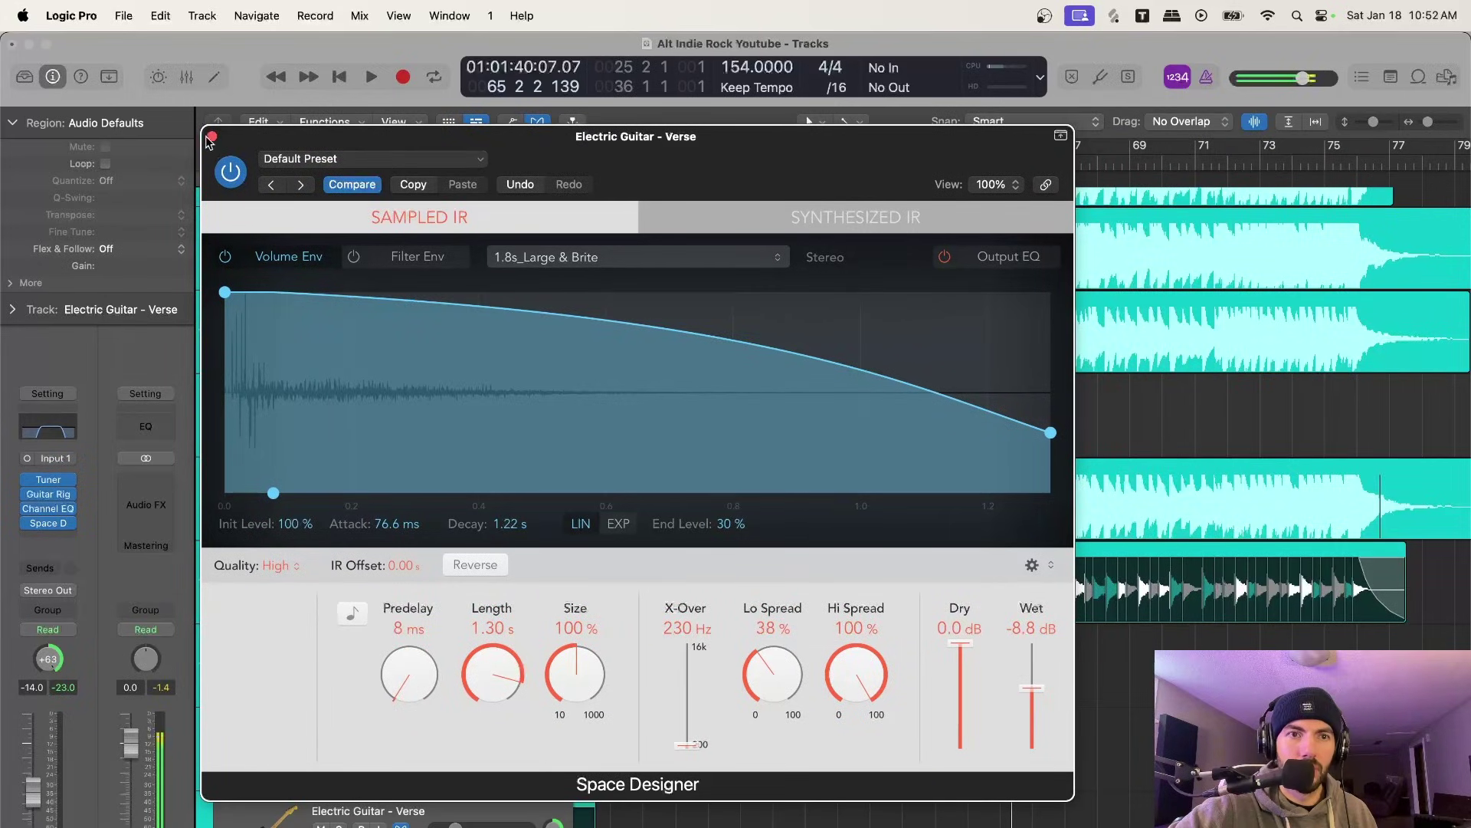
left_click(212, 137)
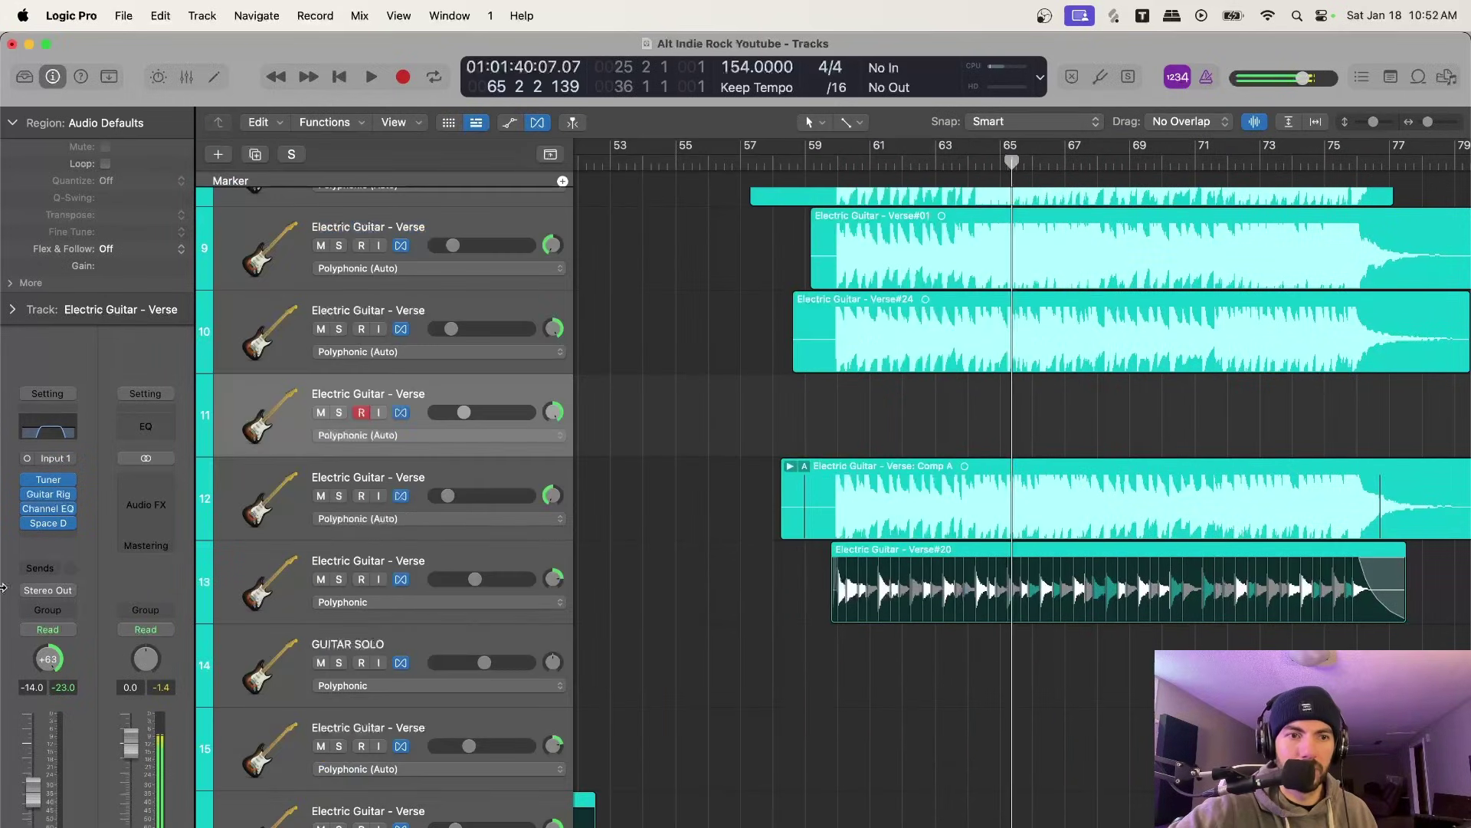
left_click(50, 435)
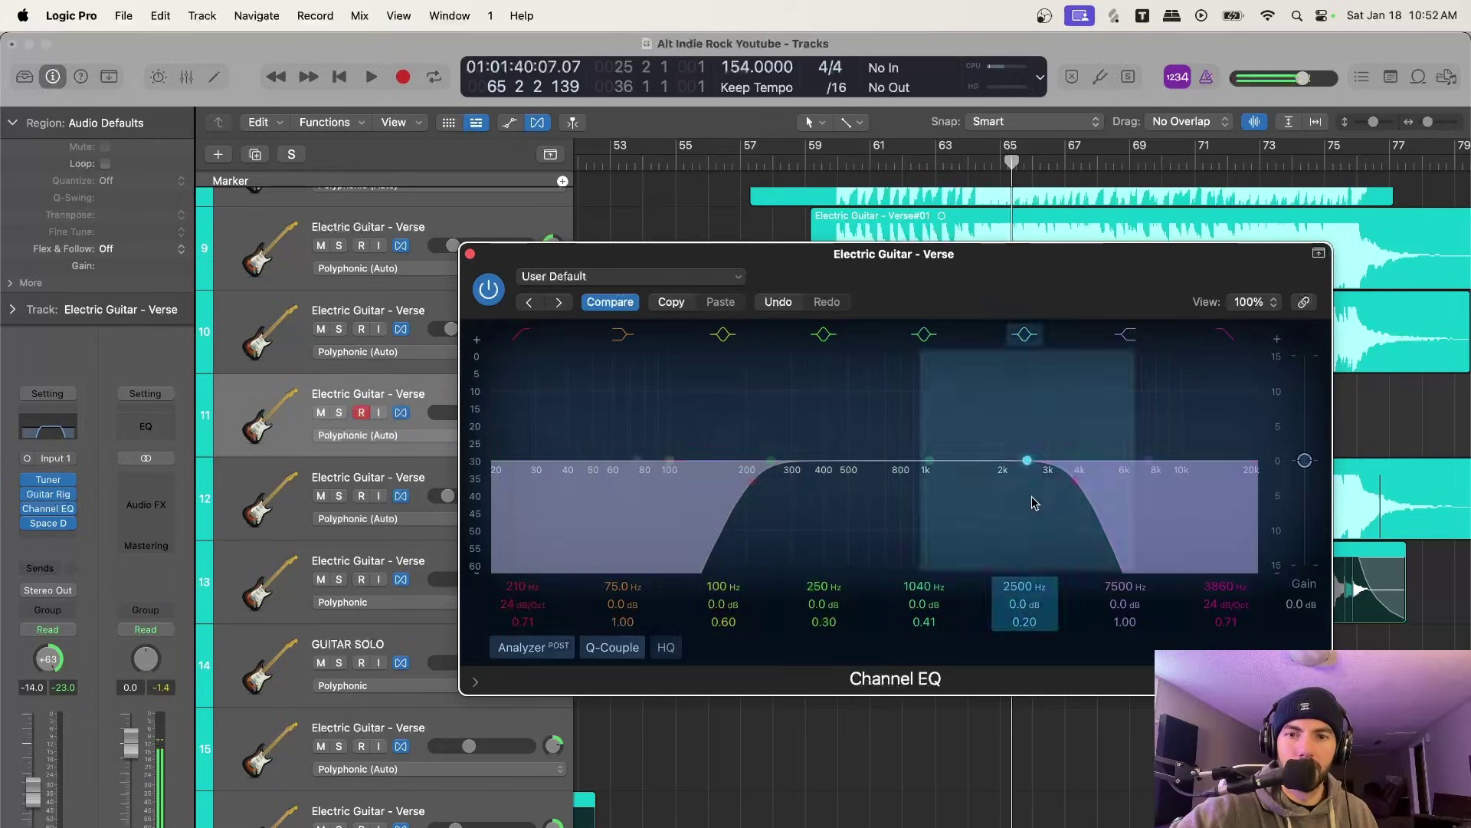
left_click(470, 254)
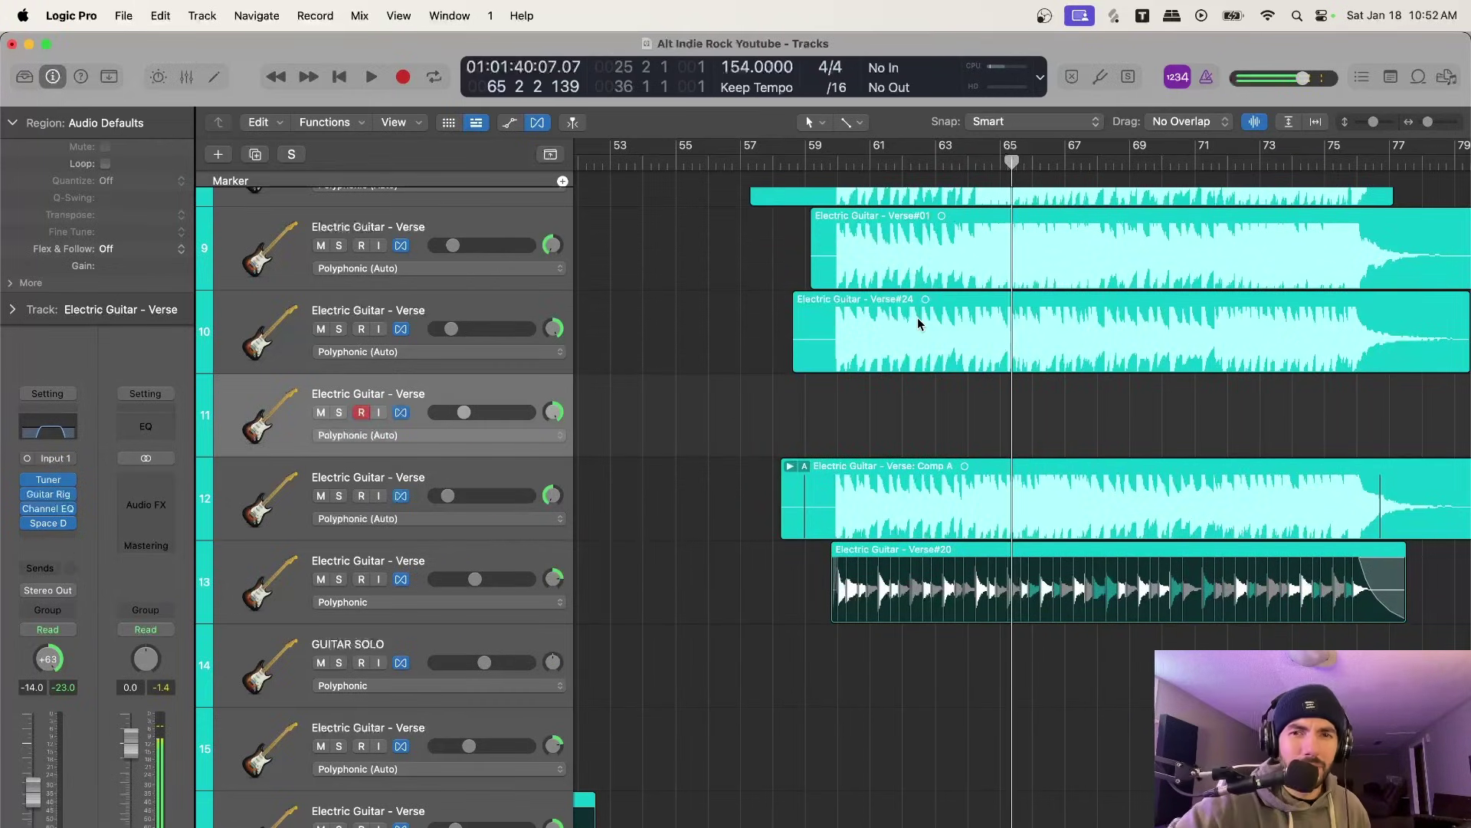
Start recording a take on the record-enabled Electric Guitar - Verse track 11 from about bar 56
left_click(705, 162)
left_click(403, 76)
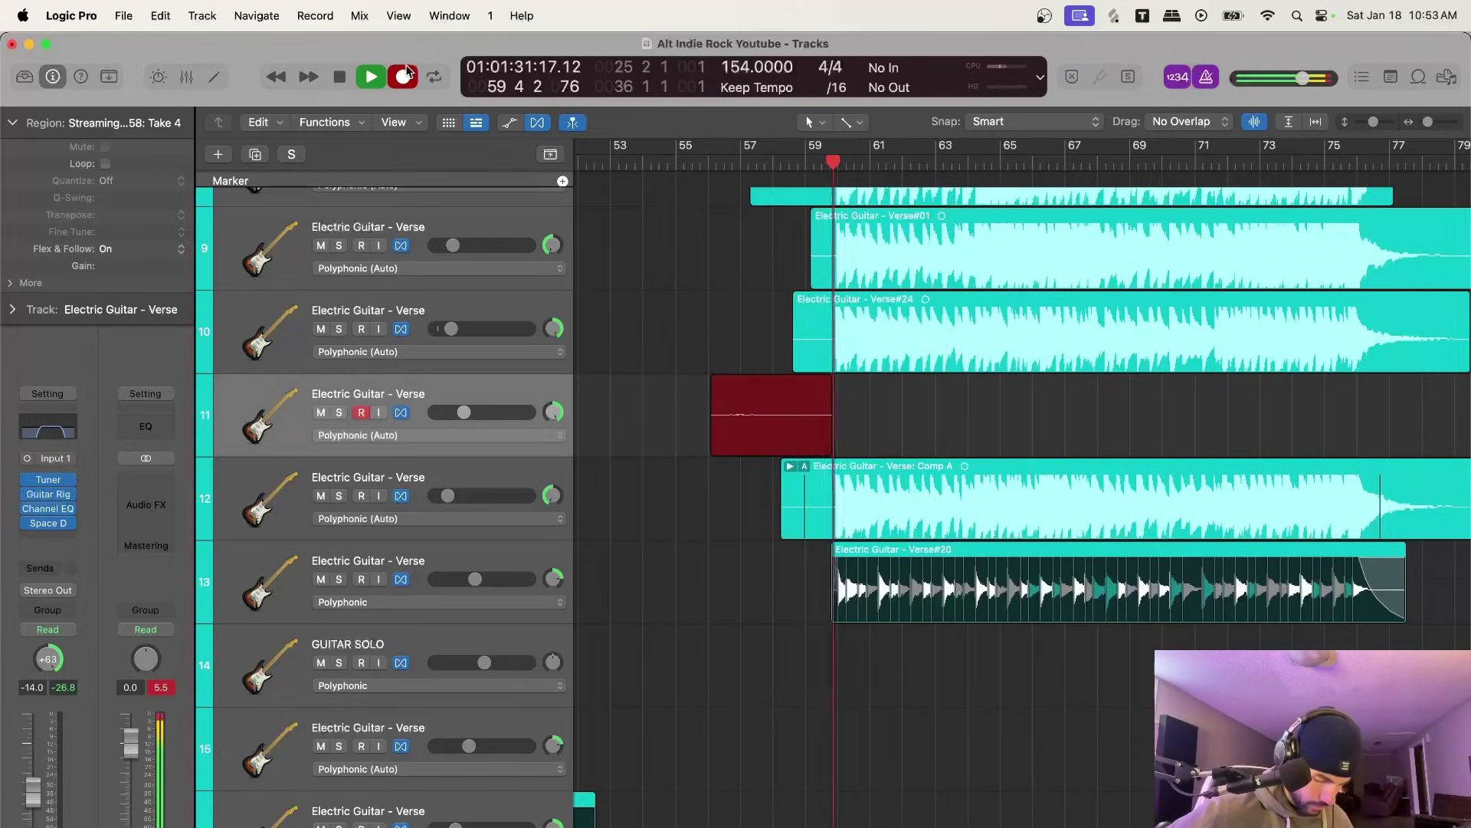